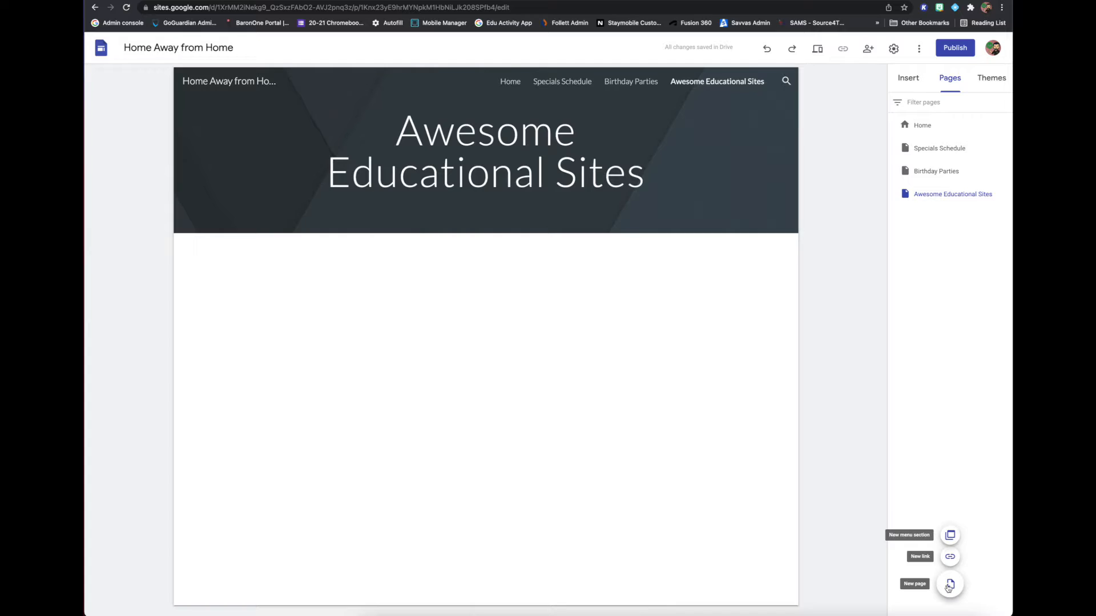
Add a new page named "All About Me" to the site.
left_click(949, 586)
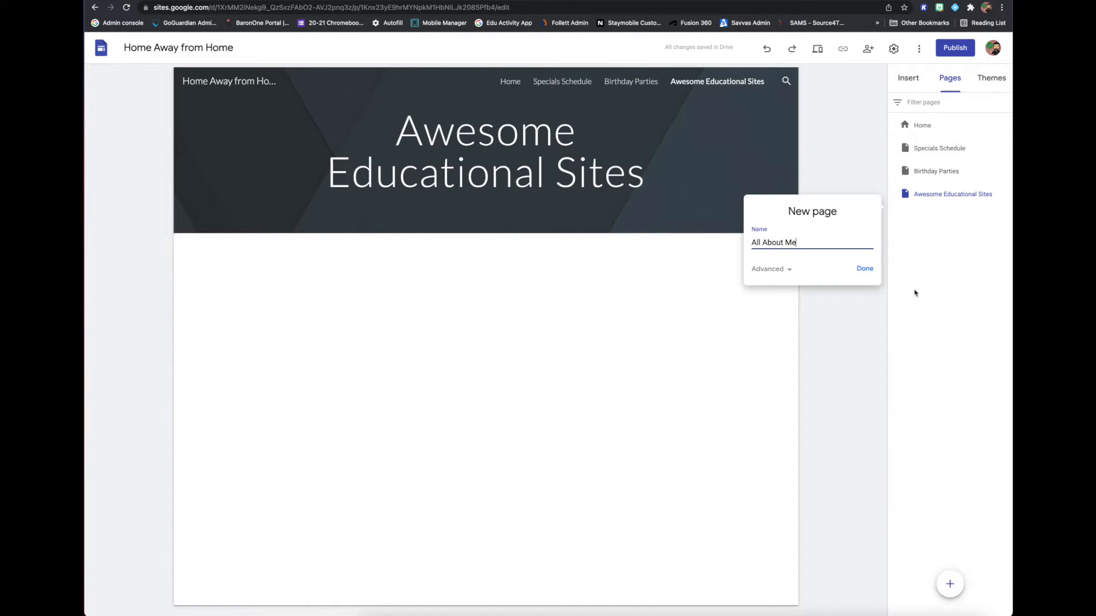
left_click(864, 269)
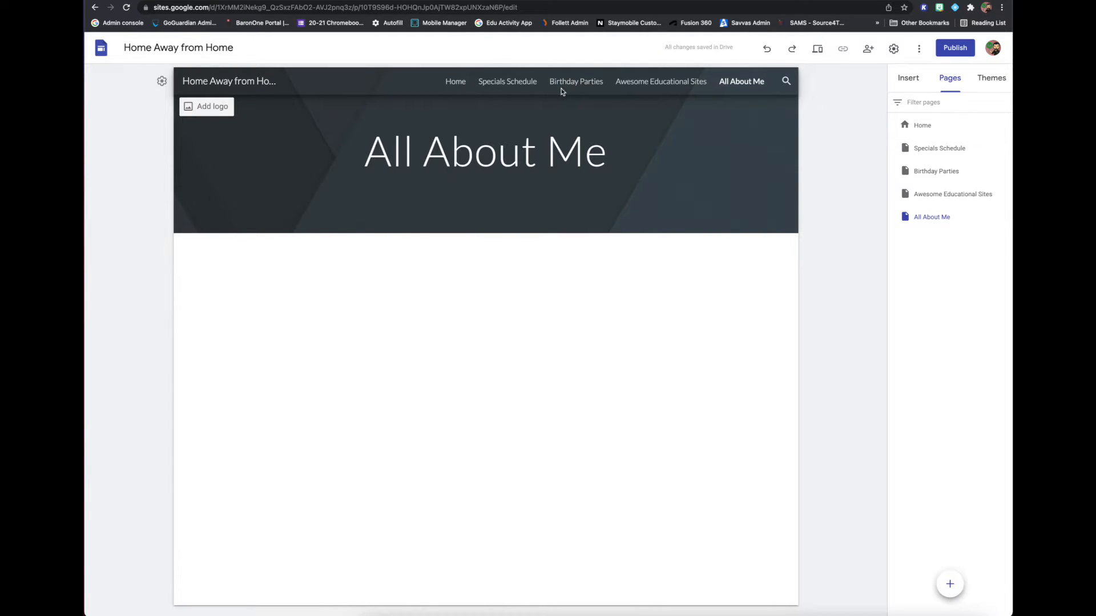
Look through the site's pages using the header navigation and the page list, ending on the Home page.
left_click(453, 84)
left_click(497, 84)
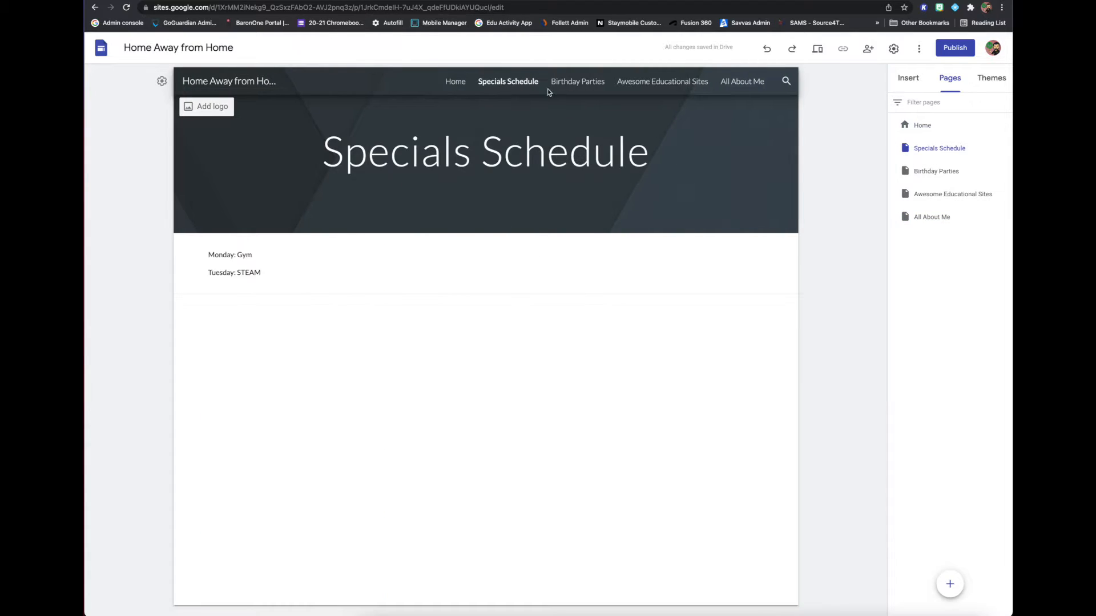
left_click(562, 86)
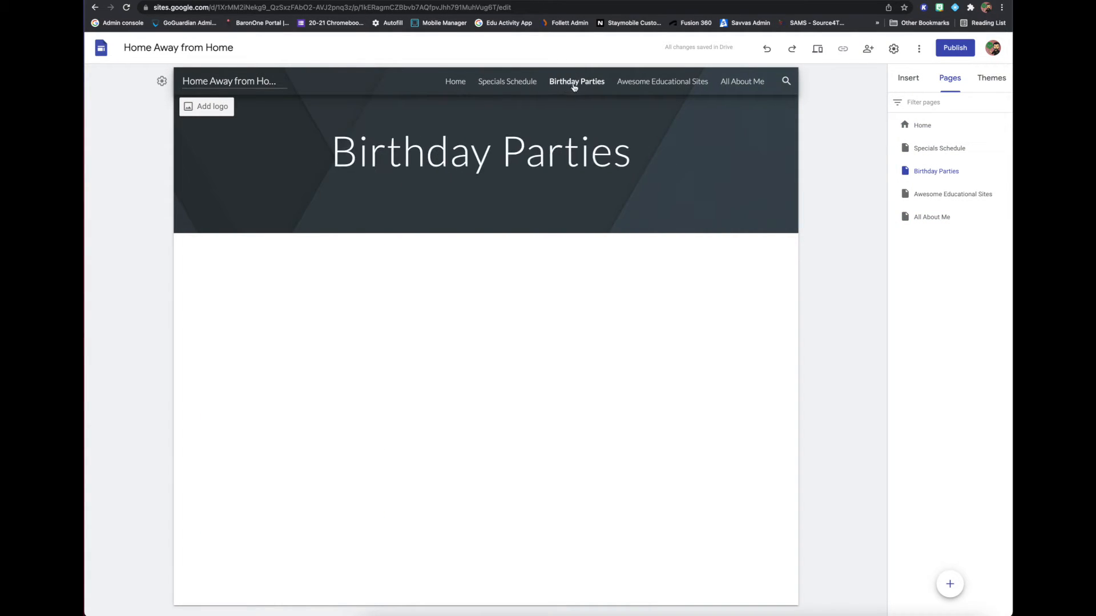
left_click(651, 85)
left_click(743, 82)
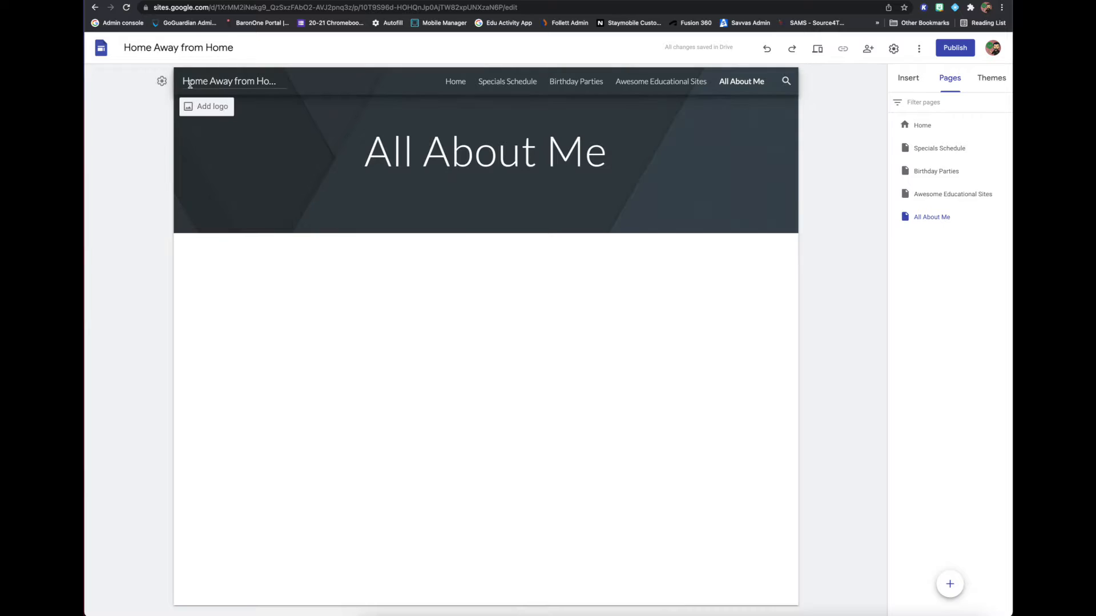
left_click(937, 194)
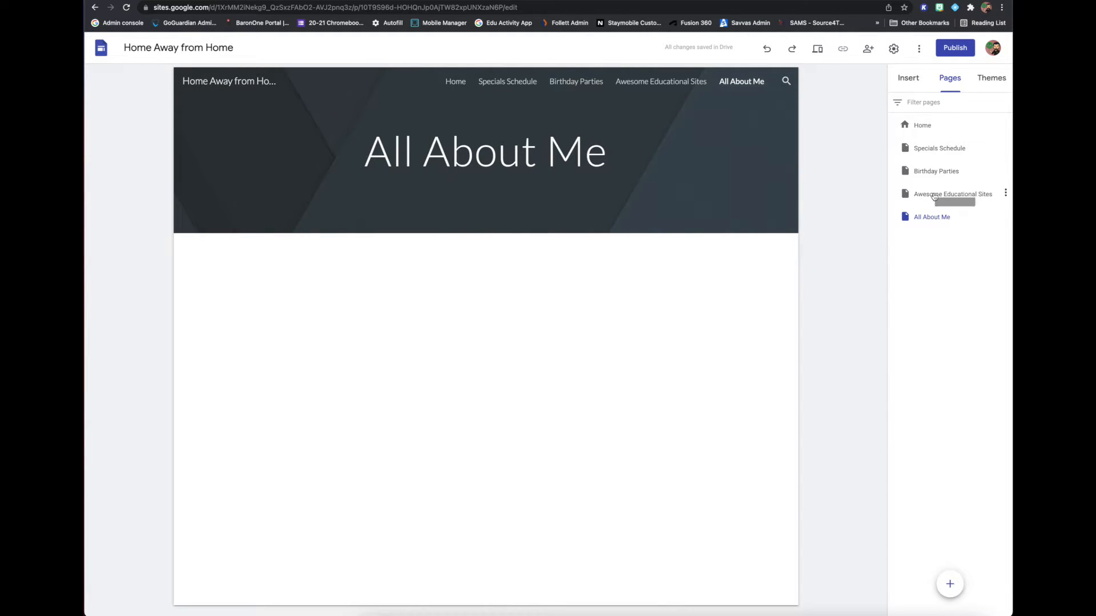
left_click(930, 161)
left_click(929, 151)
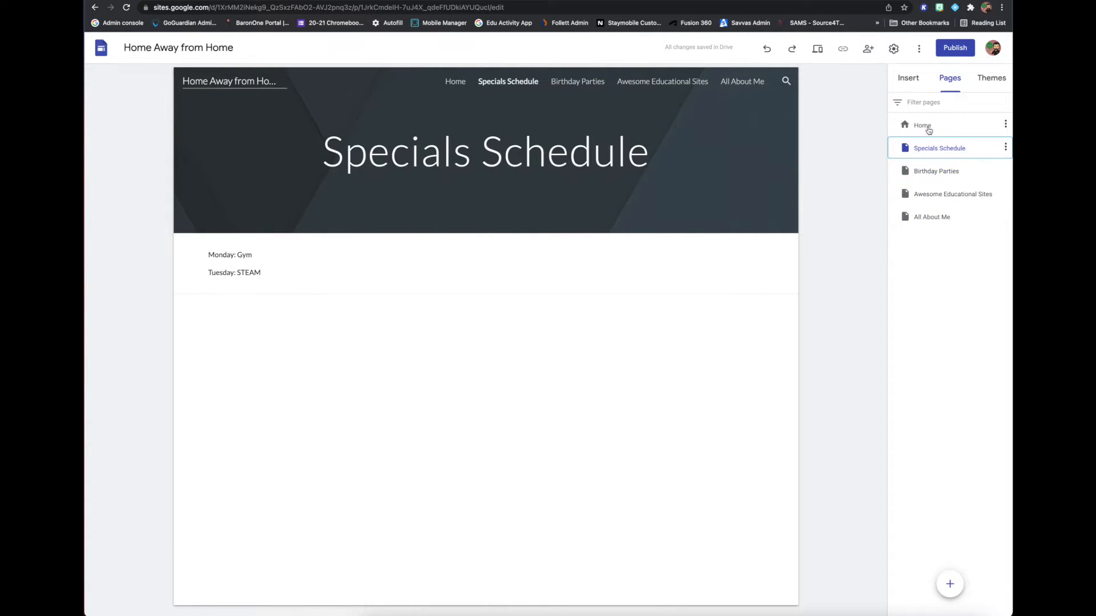
left_click(925, 128)
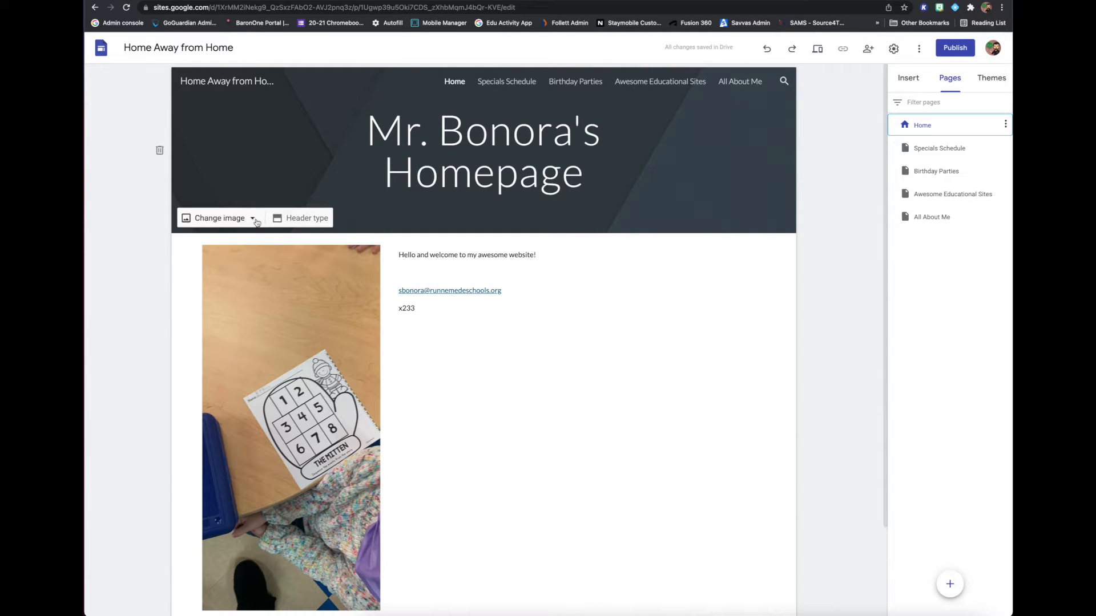
Replace the Home page's header image with the typewriter keys picture from the gallery.
left_click(220, 218)
left_click(216, 270)
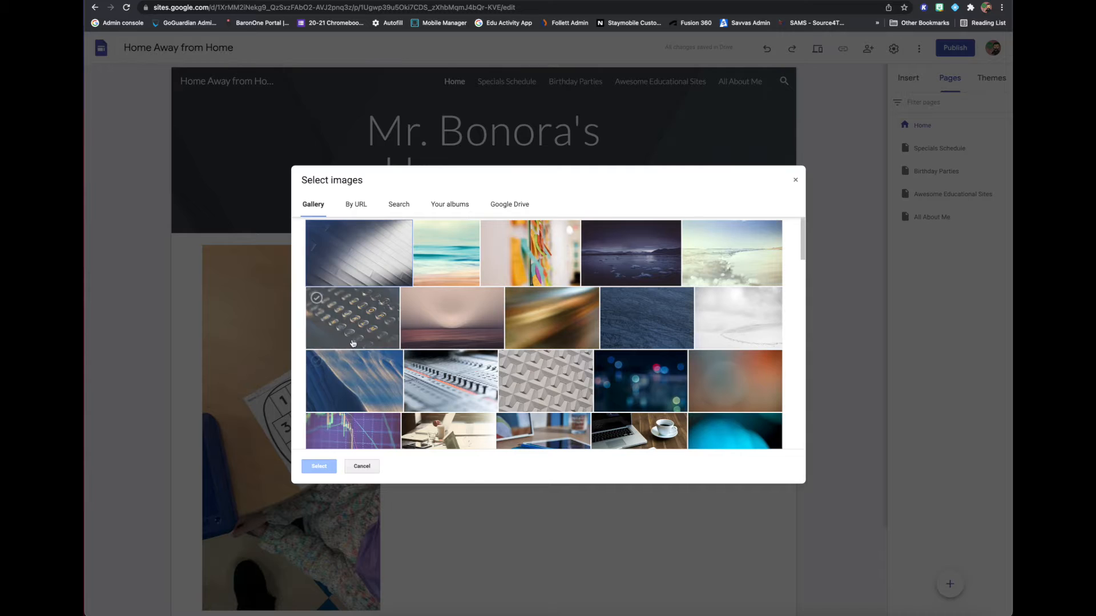
left_click(353, 318)
left_click(319, 466)
mouse_move(279, 198)
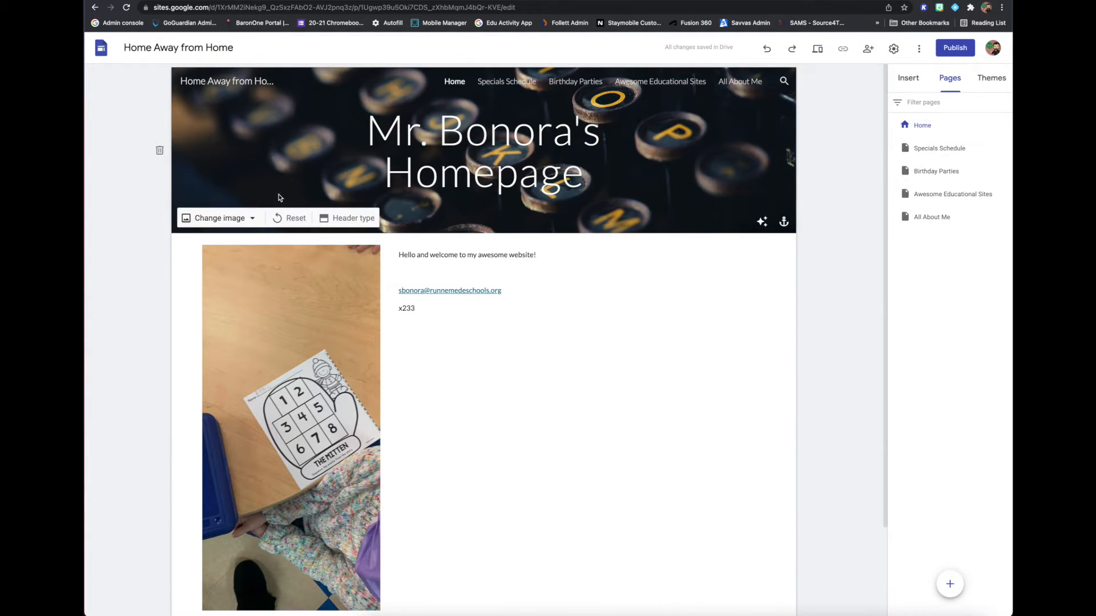
left_click(250, 219)
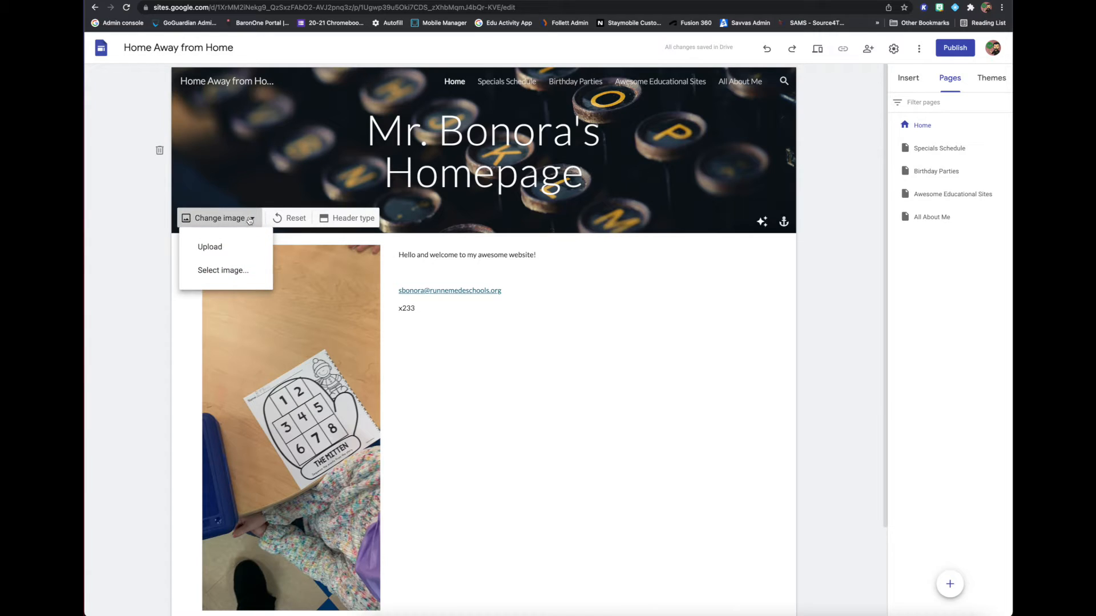
left_click(222, 253)
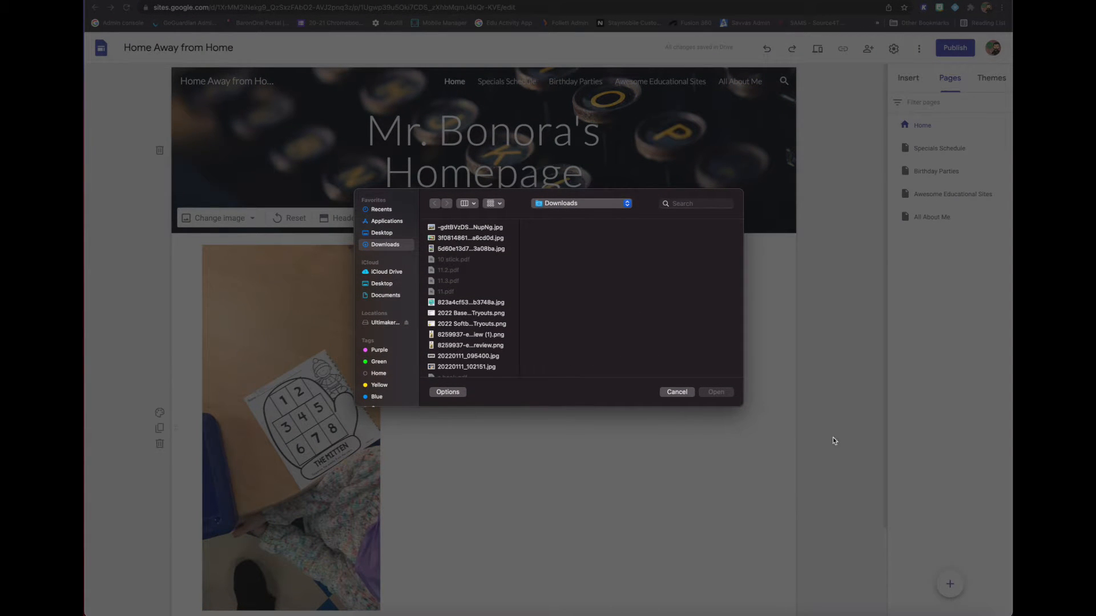
left_click(677, 392)
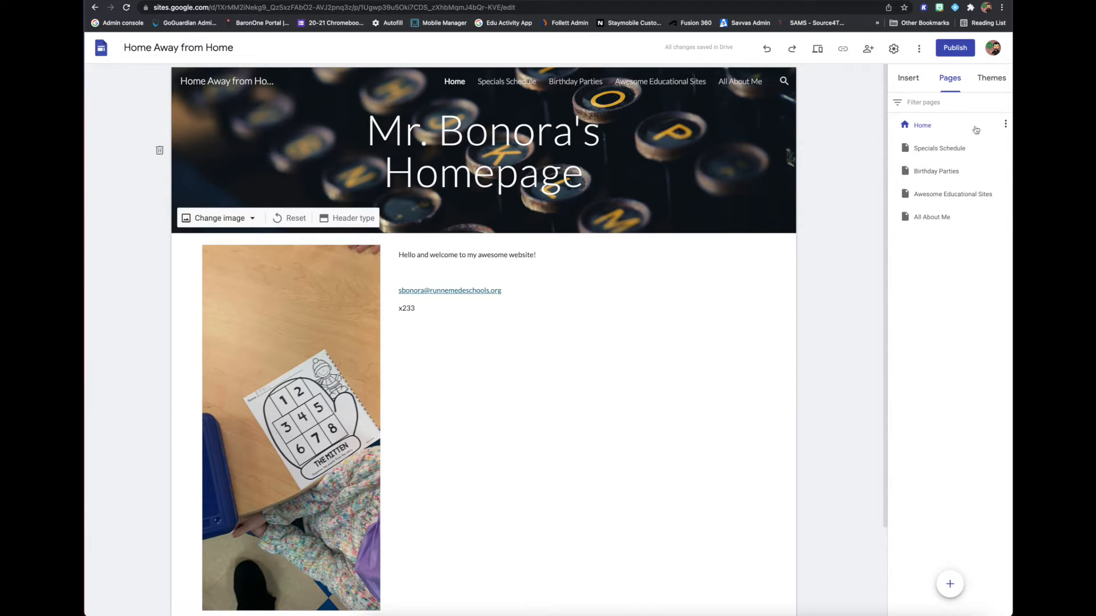
Try the Level theme on the site, and settle on the Aristotle theme.
left_click(988, 79)
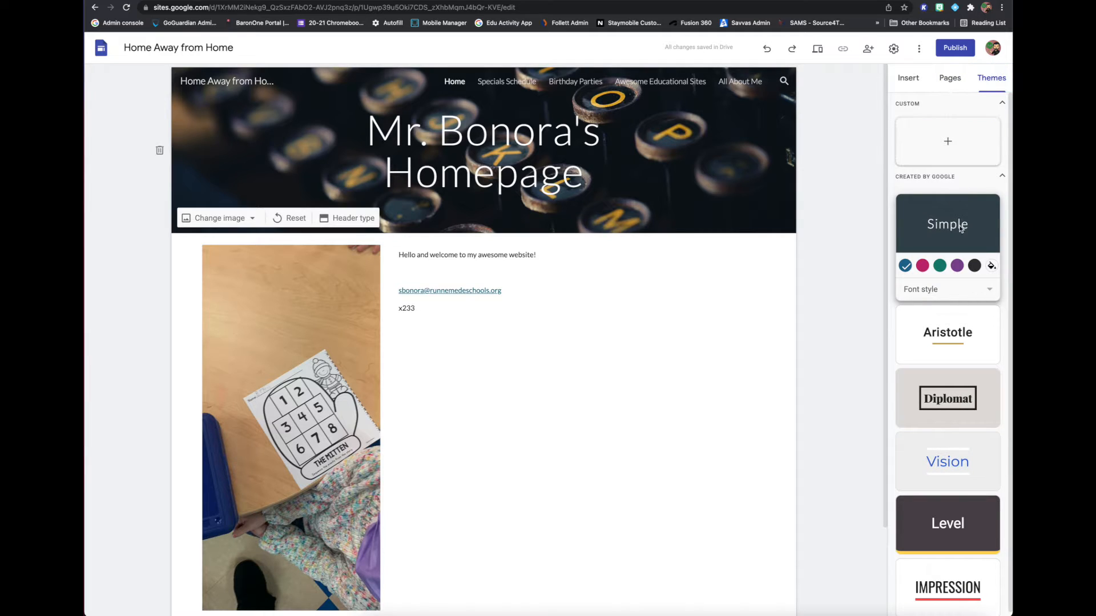
scroll(944, 394, "down", 1)
left_click(983, 524)
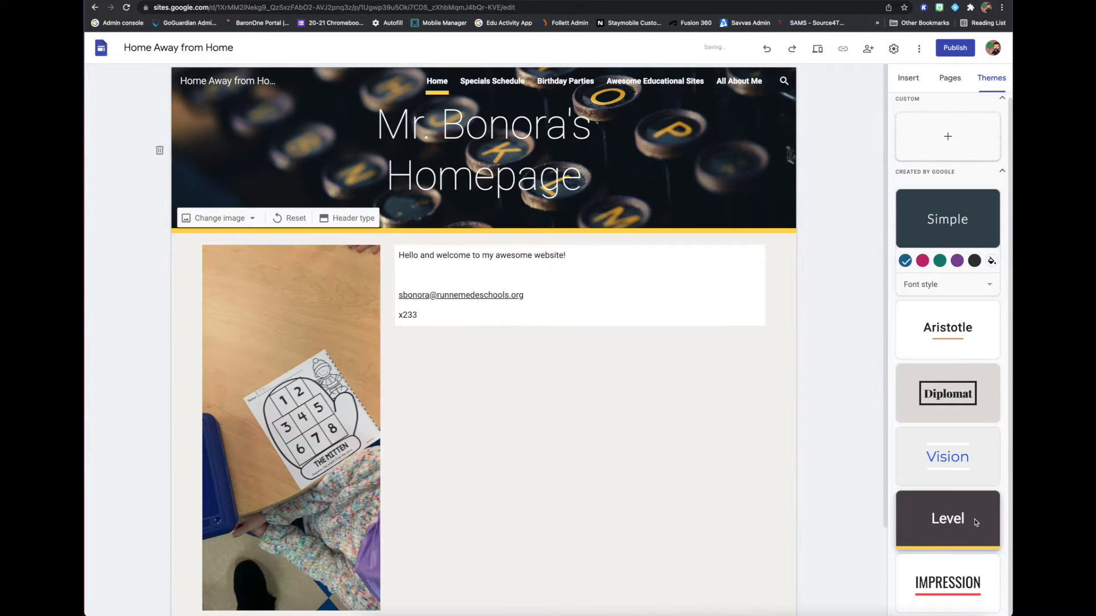
left_click(946, 267)
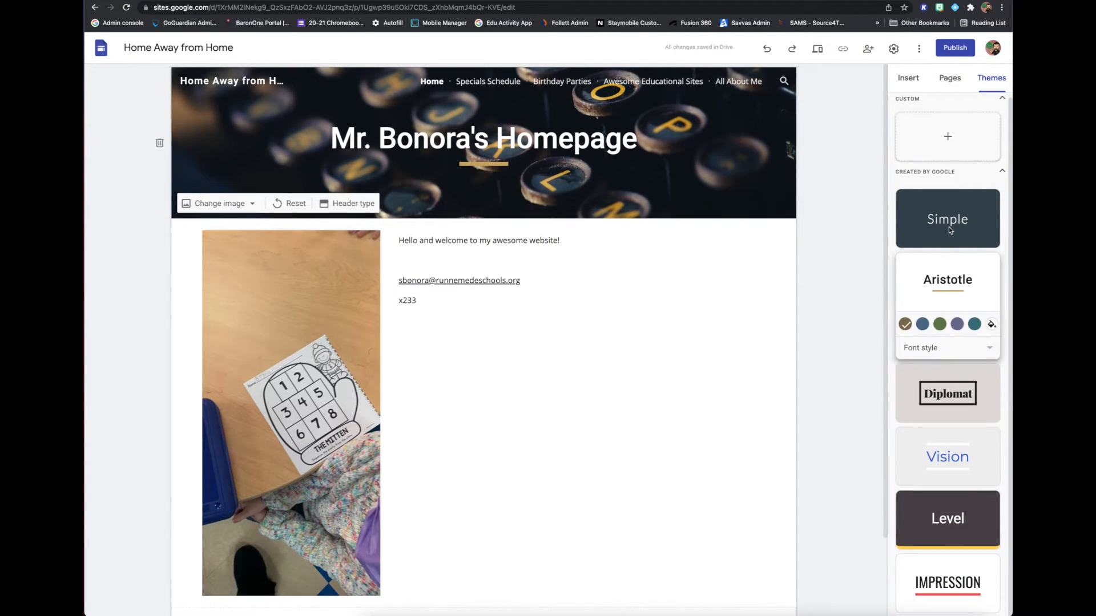
left_click(946, 234)
left_click(944, 357)
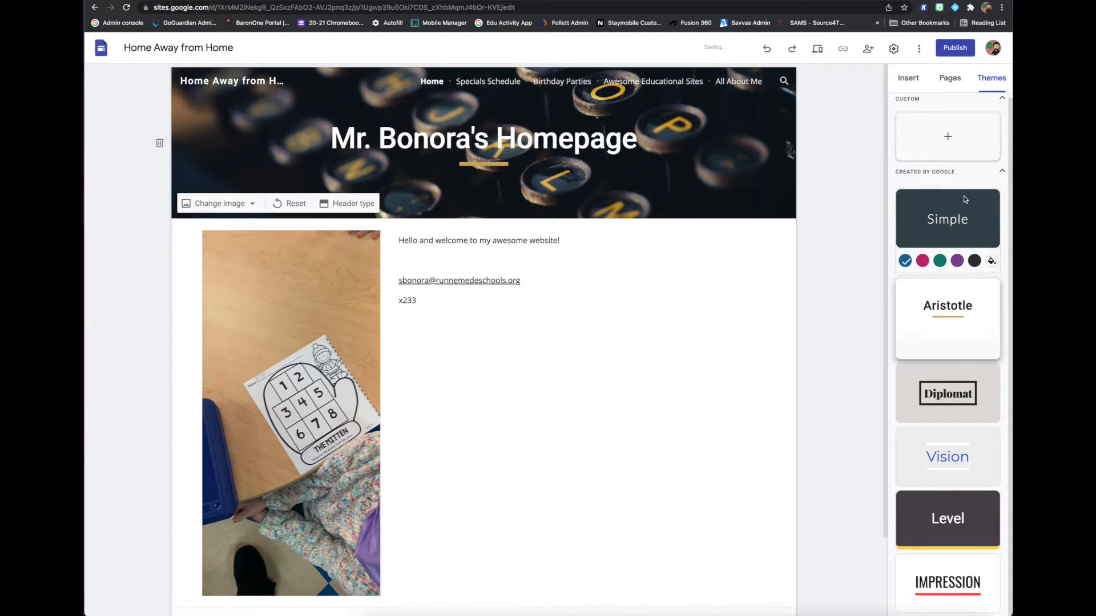
left_click(948, 141)
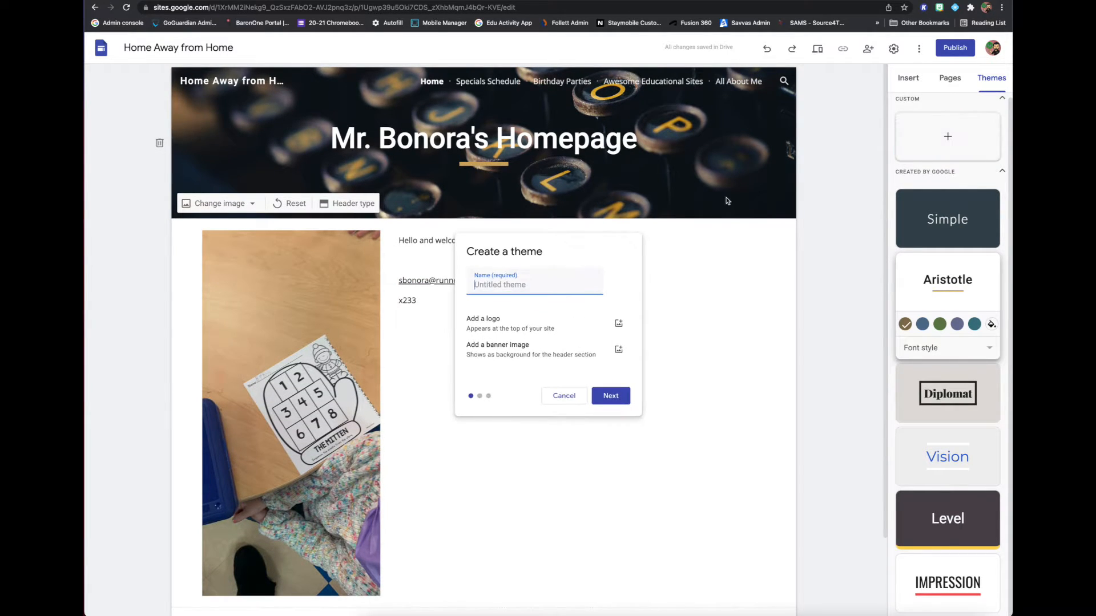
left_click(558, 403)
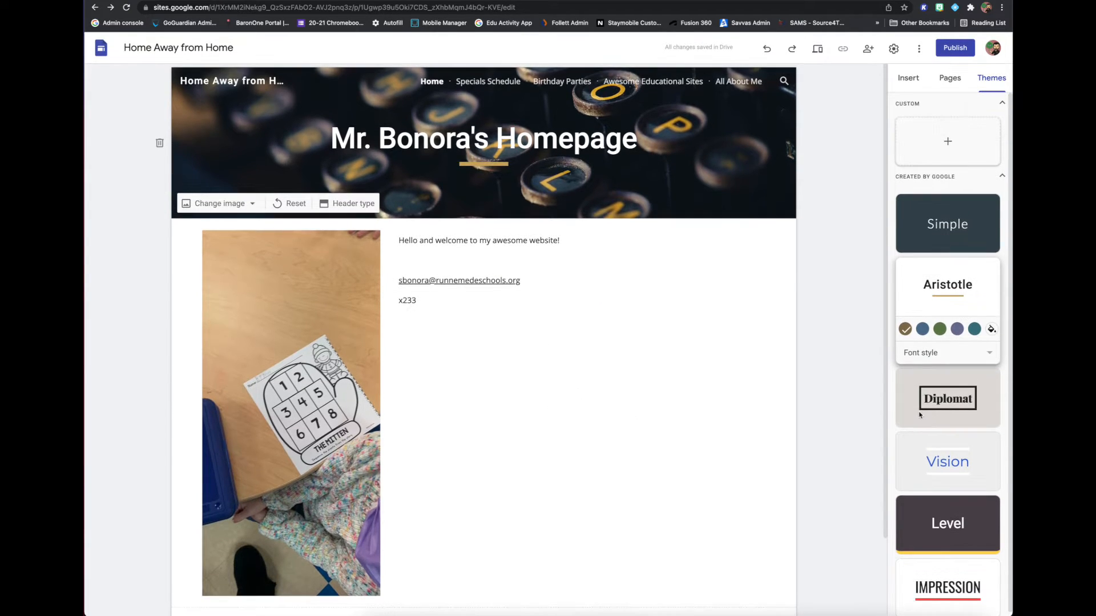
left_click(949, 79)
left_click(916, 78)
left_click(947, 77)
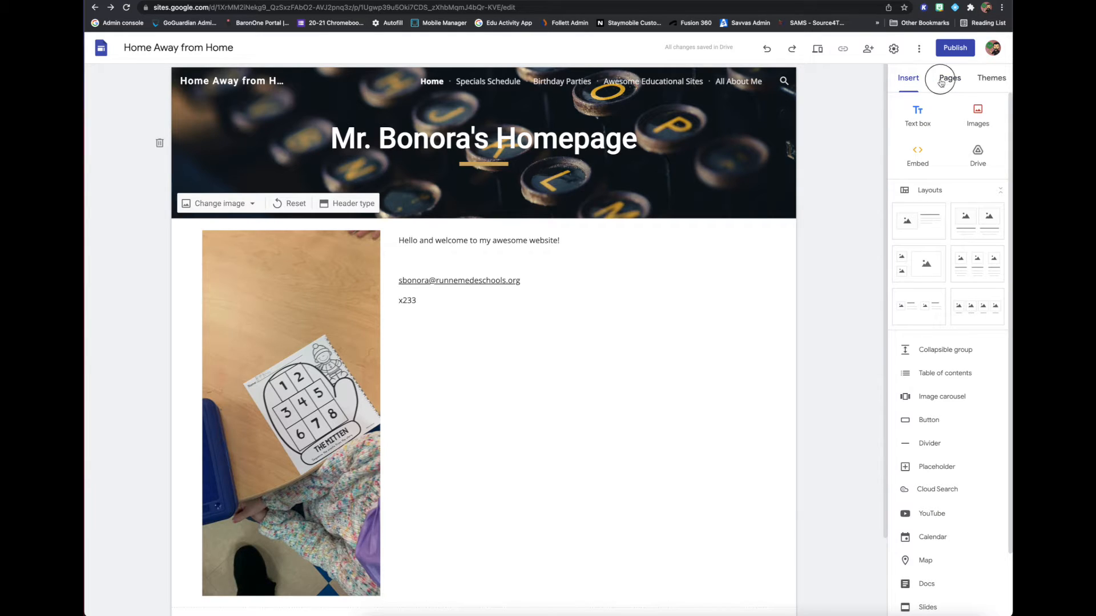
left_click(989, 79)
Search YouTube for the site owner's name, insert the 2020 09 01 Tech Training for Parents video, and place it below the contact details.
left_click(897, 82)
double_click(536, 426)
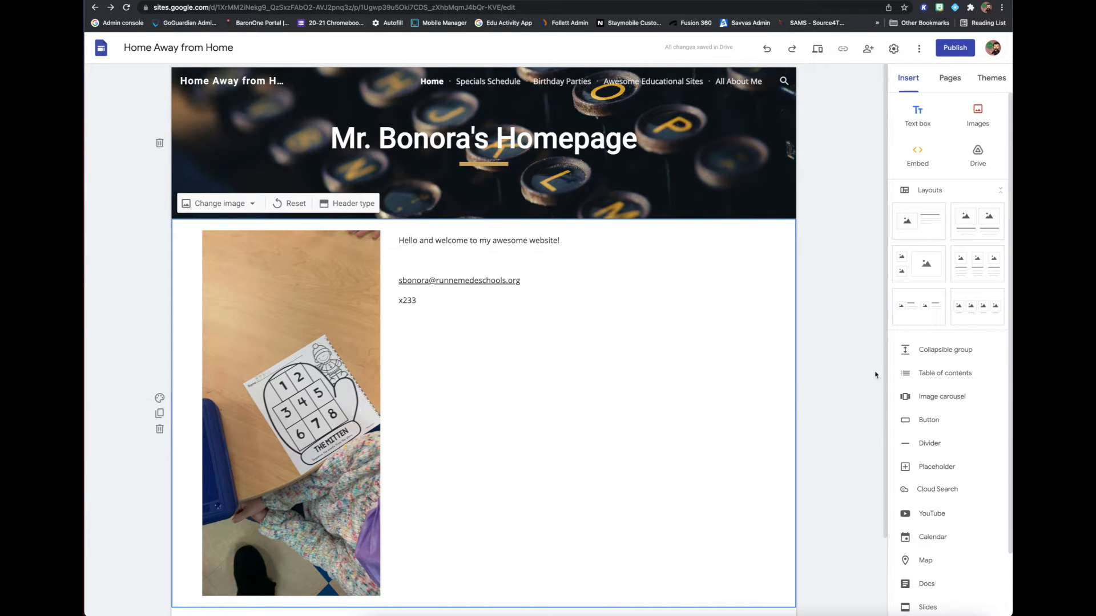
scroll(921, 425, "down", 2)
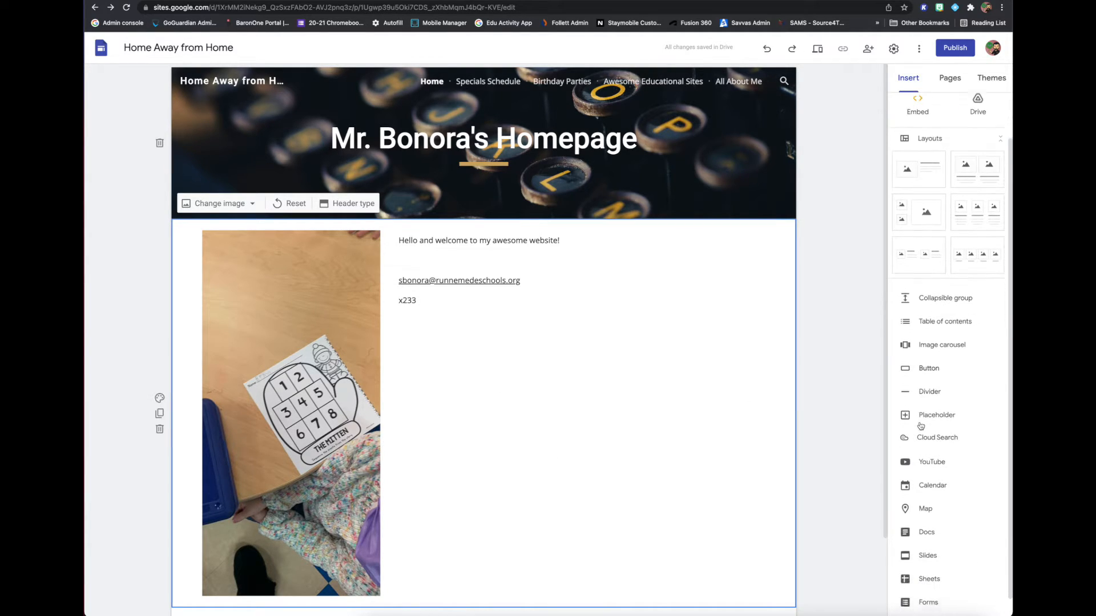
scroll(921, 425, "down", 1)
left_click(925, 442)
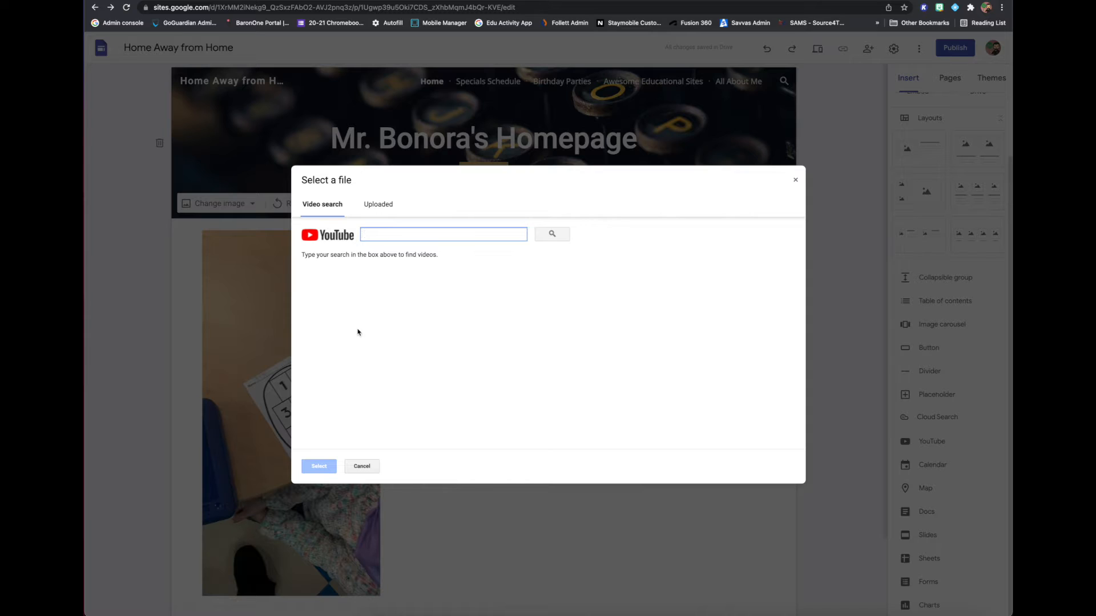
type("bonora")
key("Return")
scroll(318, 378, "down", 4)
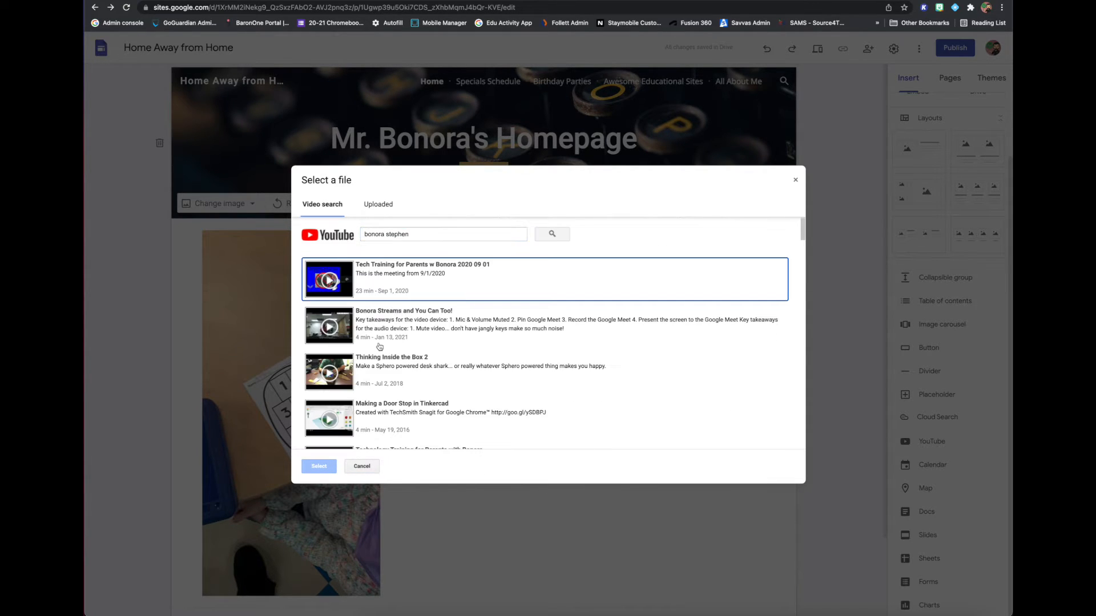
left_click(365, 280)
left_click(319, 466)
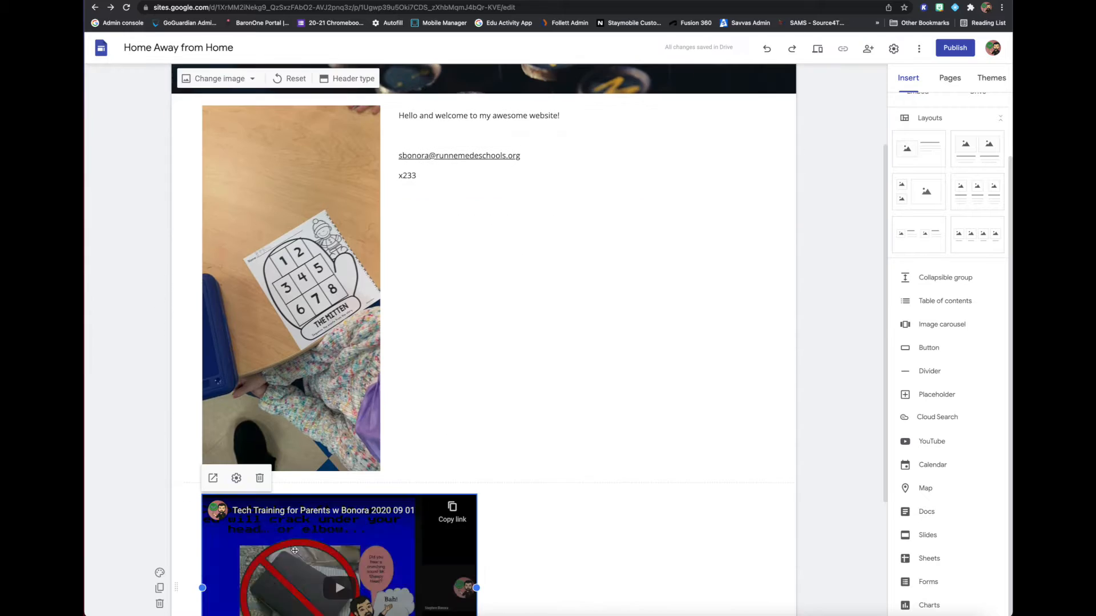
scroll(402, 471, "down", 2)
left_click_drag(407, 473, 561, 272)
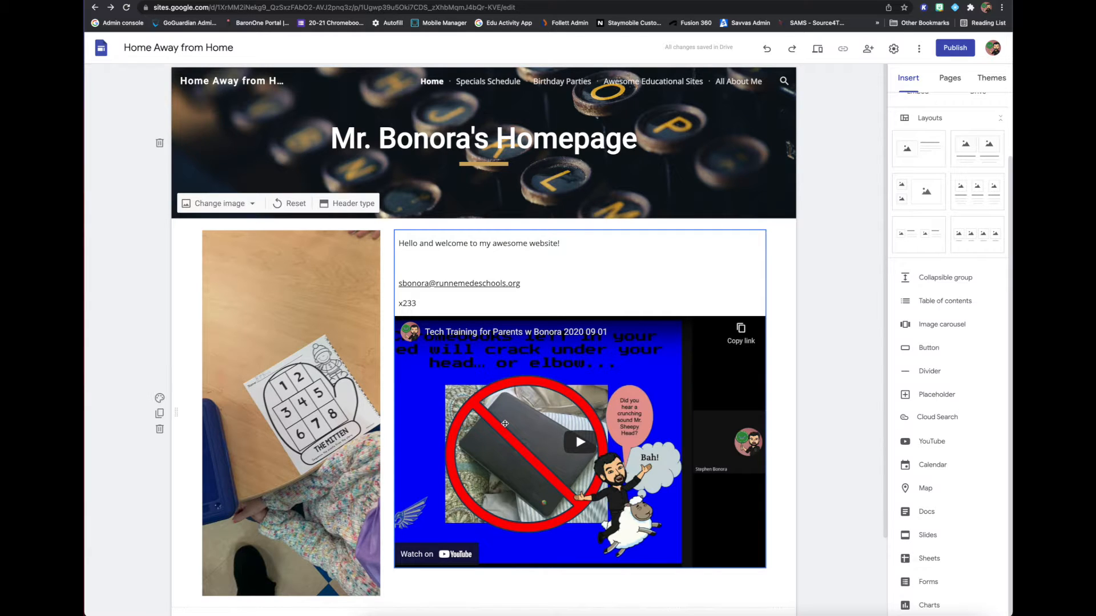
Try to separate the video from the welcome text by moving it below the photo section.
left_click(505, 425)
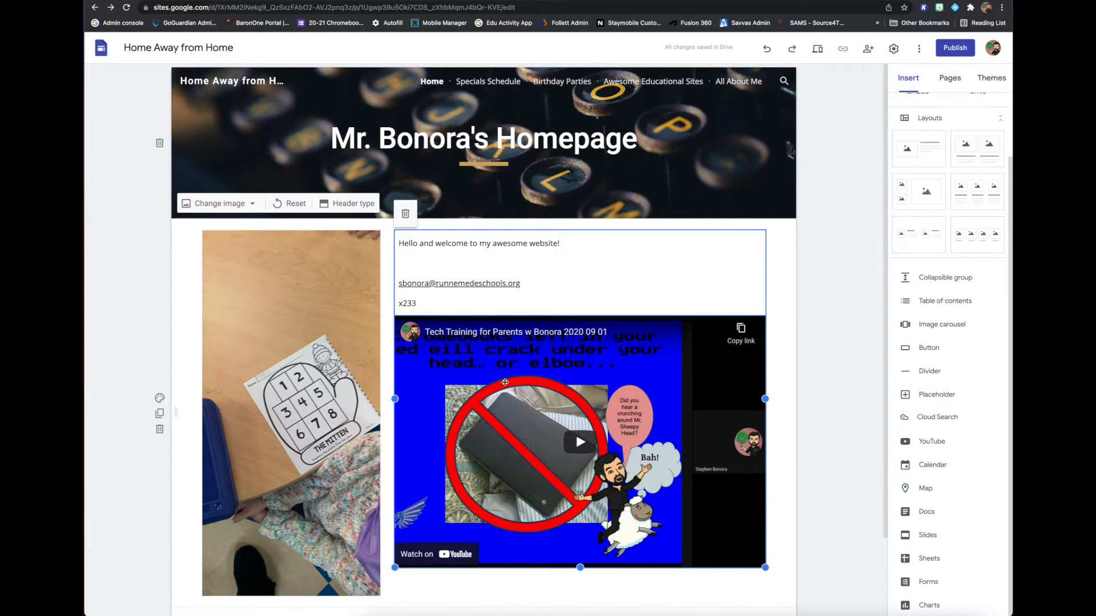
left_click_drag(505, 383, 525, 394)
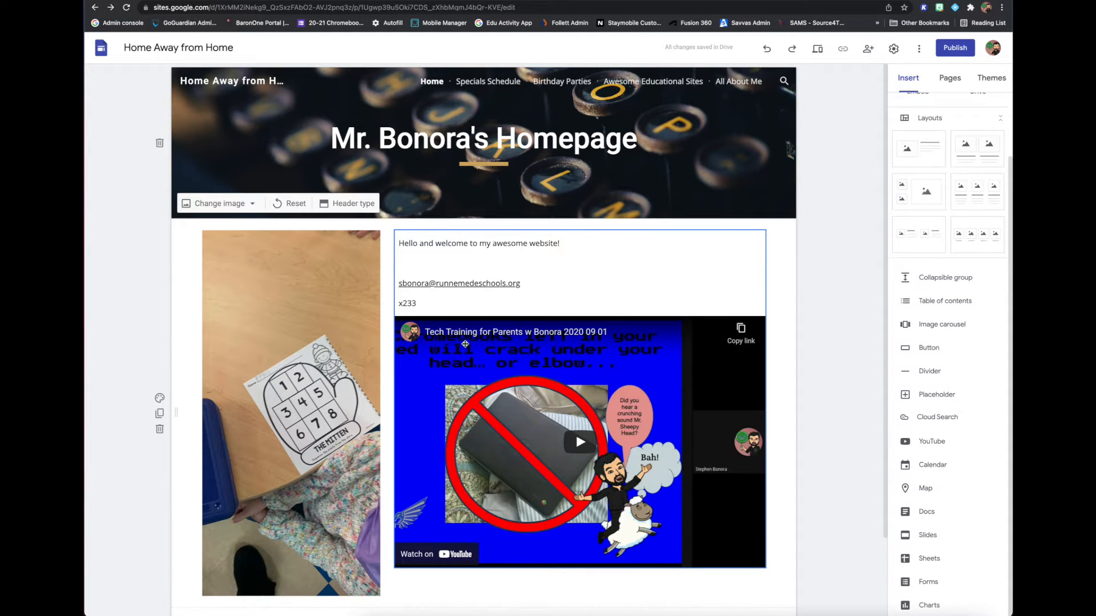
left_click_drag(465, 344, 408, 520)
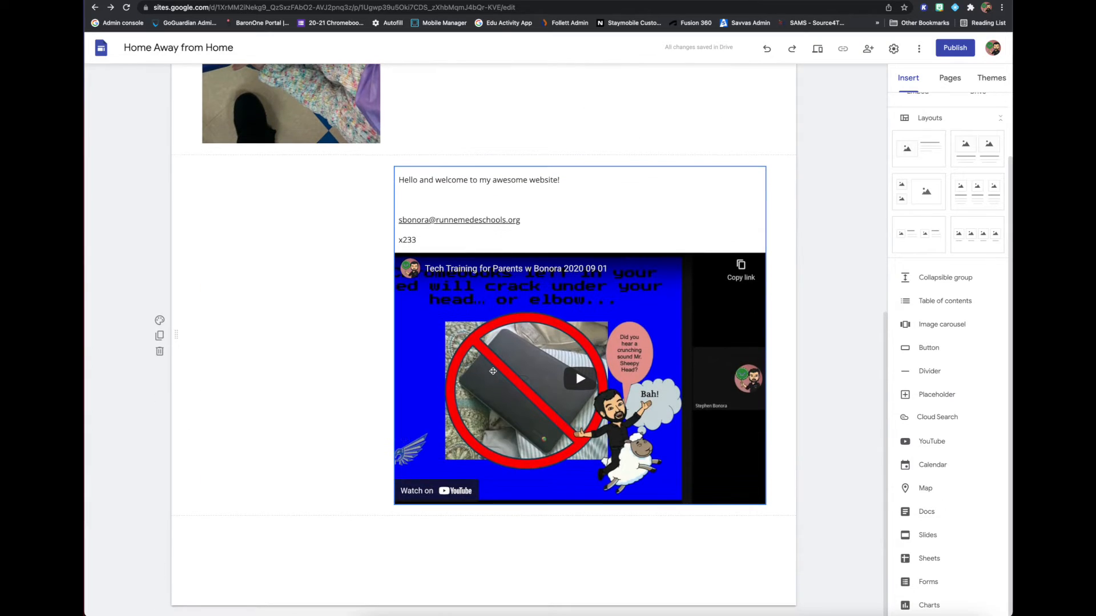
left_click_drag(492, 371, 514, 160)
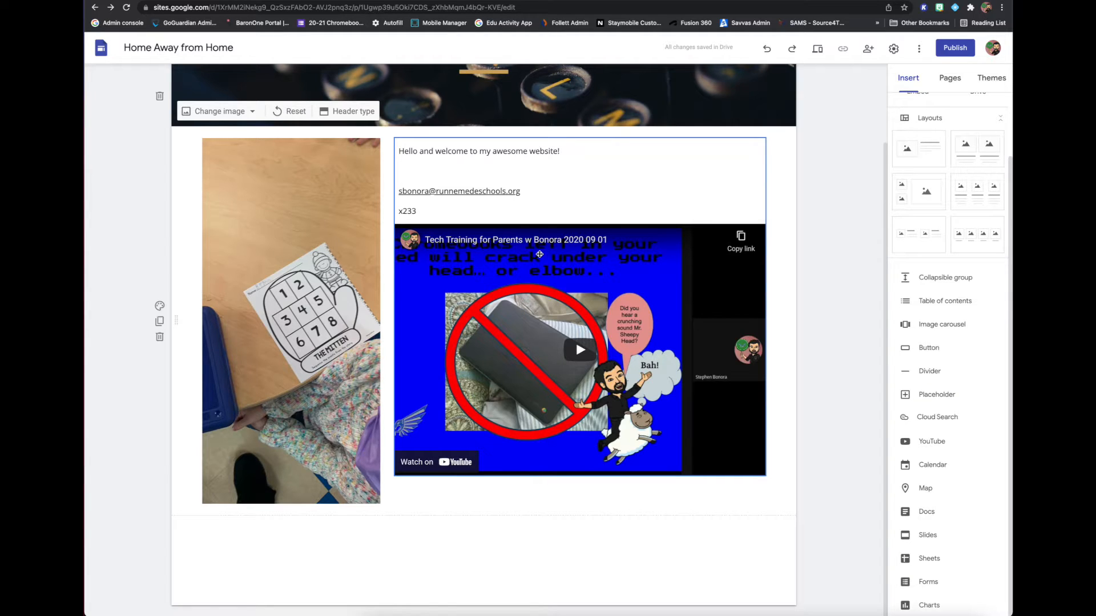
Move the video out of the welcome text group into its own section below the photo and center it.
double_click(539, 253)
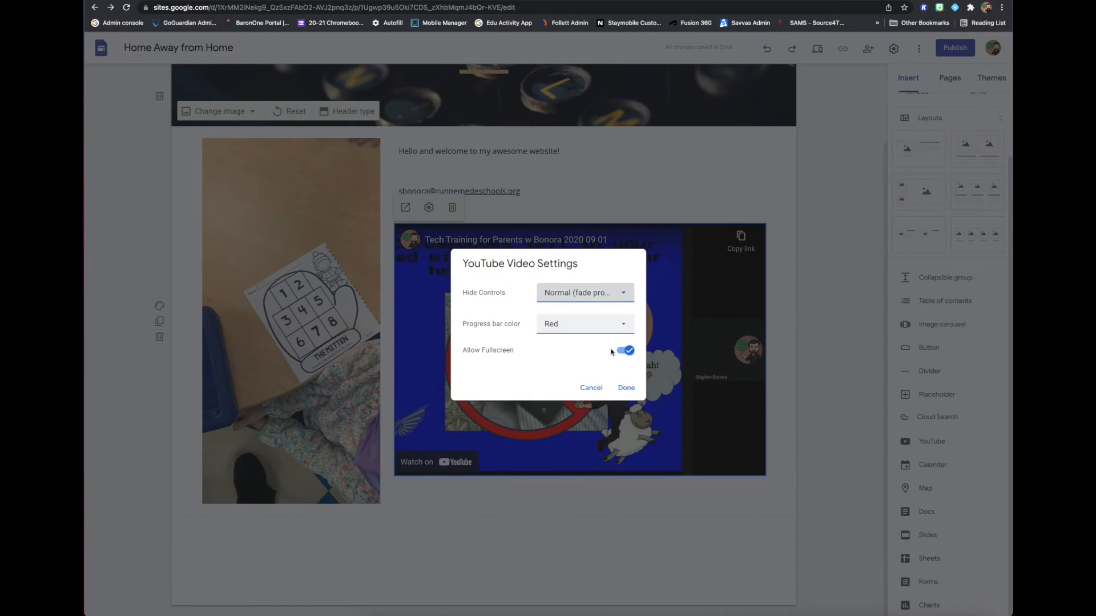
left_click(591, 387)
left_click_drag(592, 388, 428, 558)
left_click_drag(337, 360, 511, 374)
scroll(479, 368, "up", 10)
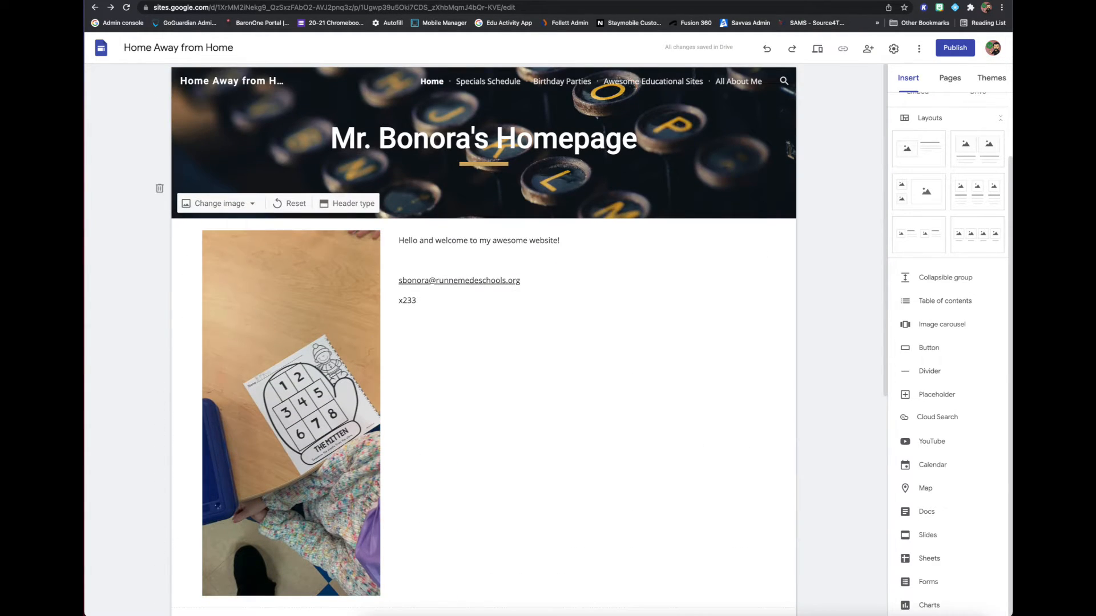
Add divider lines above and below the YouTube video section.
scroll(692, 173, "down", 2)
left_click(902, 369)
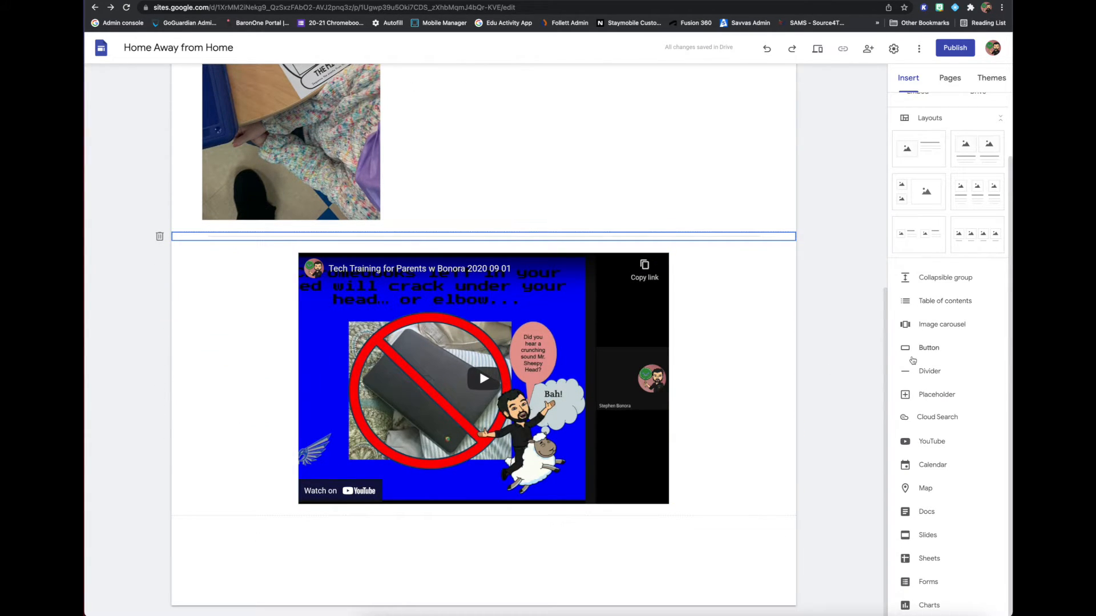
left_click_drag(464, 317, 492, 230)
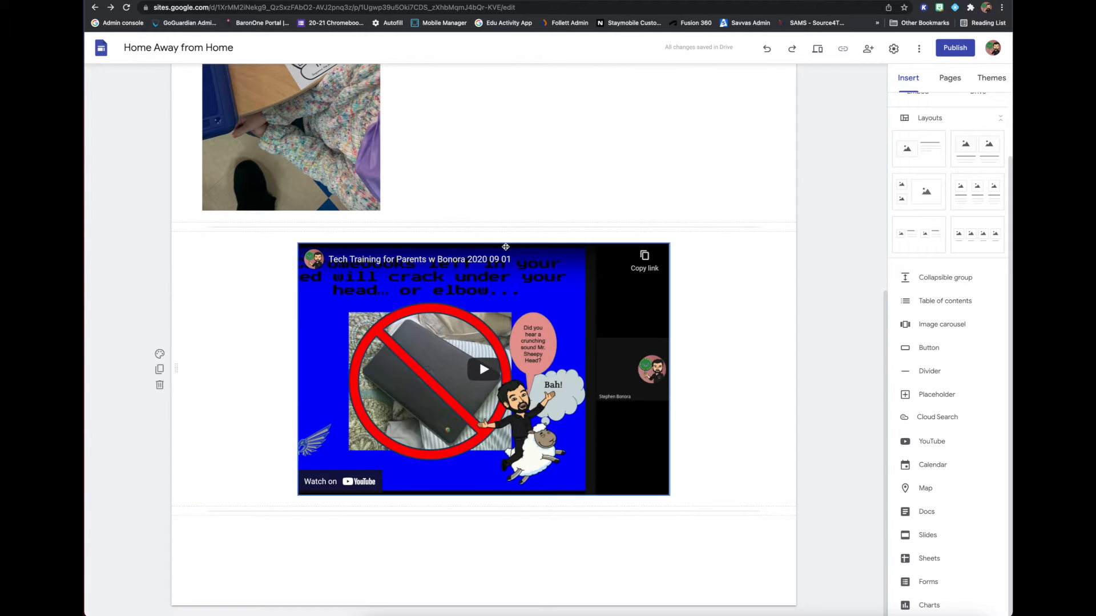
Move the mitten worksheet photo into the welcome text column, directly beneath the contact details.
scroll(503, 243, "up", 3)
left_click_drag(366, 230, 474, 200)
scroll(551, 175, "up", 5)
scroll(552, 176, "up", 2)
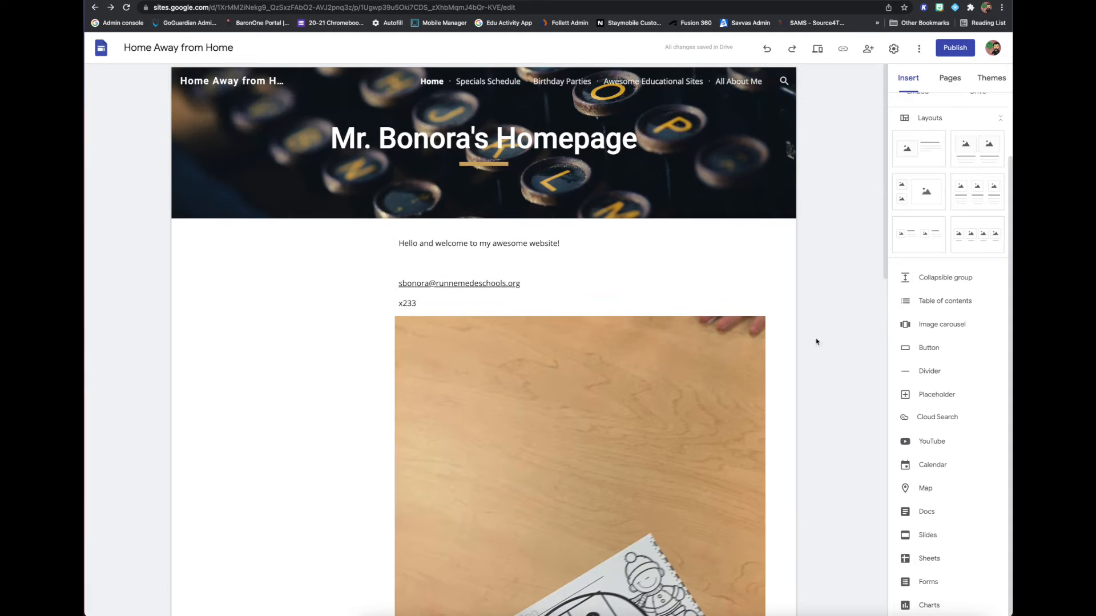
Widen the welcome text and mitten photo group on the homepage to the full content width.
left_click(392, 384)
left_click(399, 390)
scroll(414, 435, "down", 6)
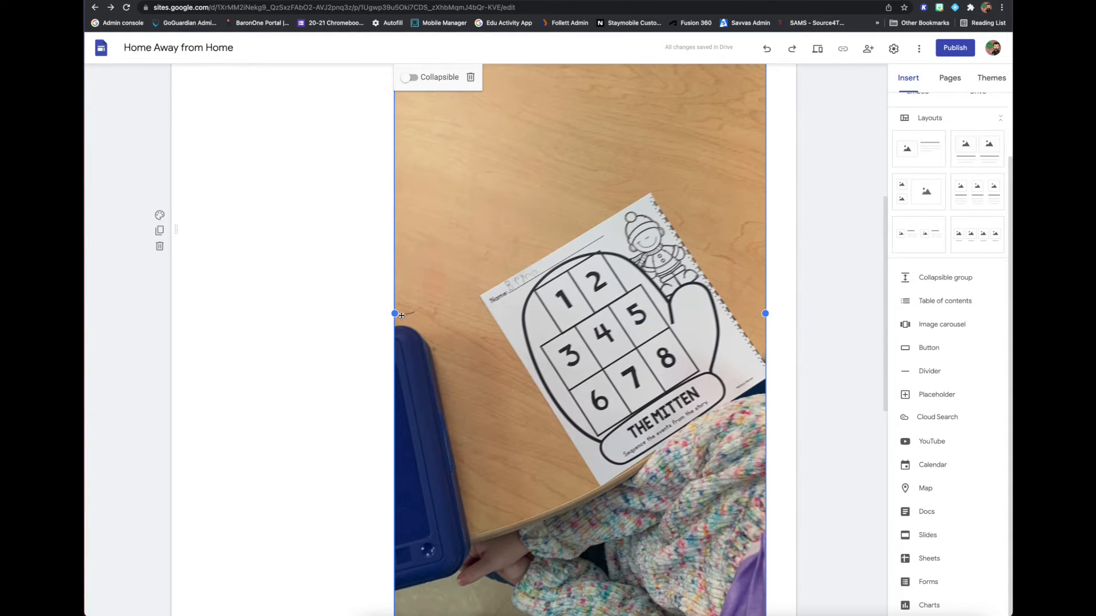
left_click_drag(433, 350, 183, 301)
scroll(544, 164, "up", 5)
scroll(545, 163, "down", 15)
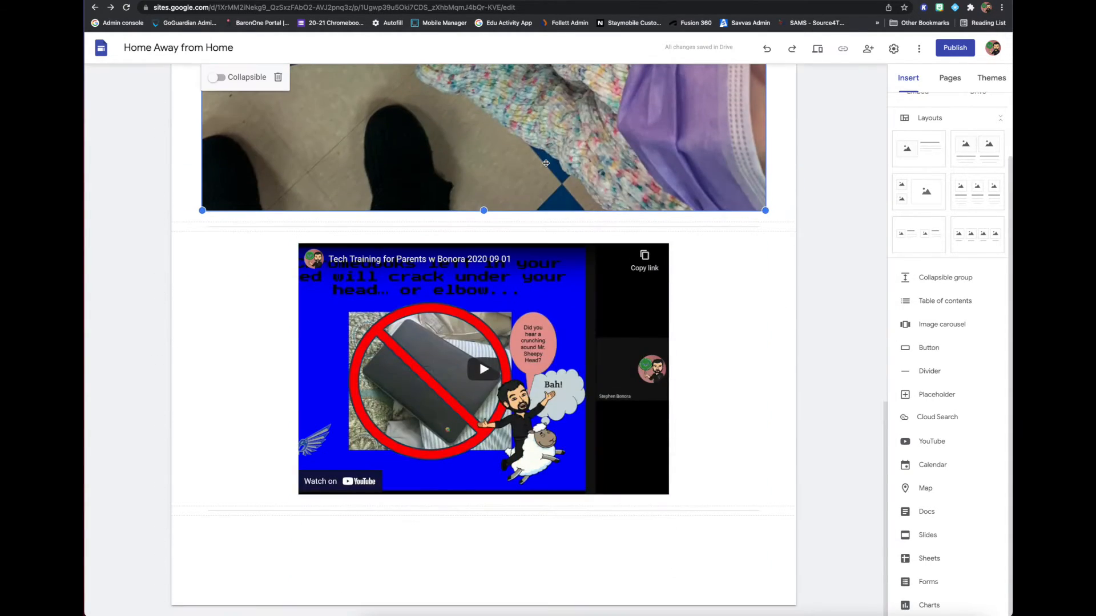
scroll(544, 163, "up", 15)
scroll(563, 98, "down", 5)
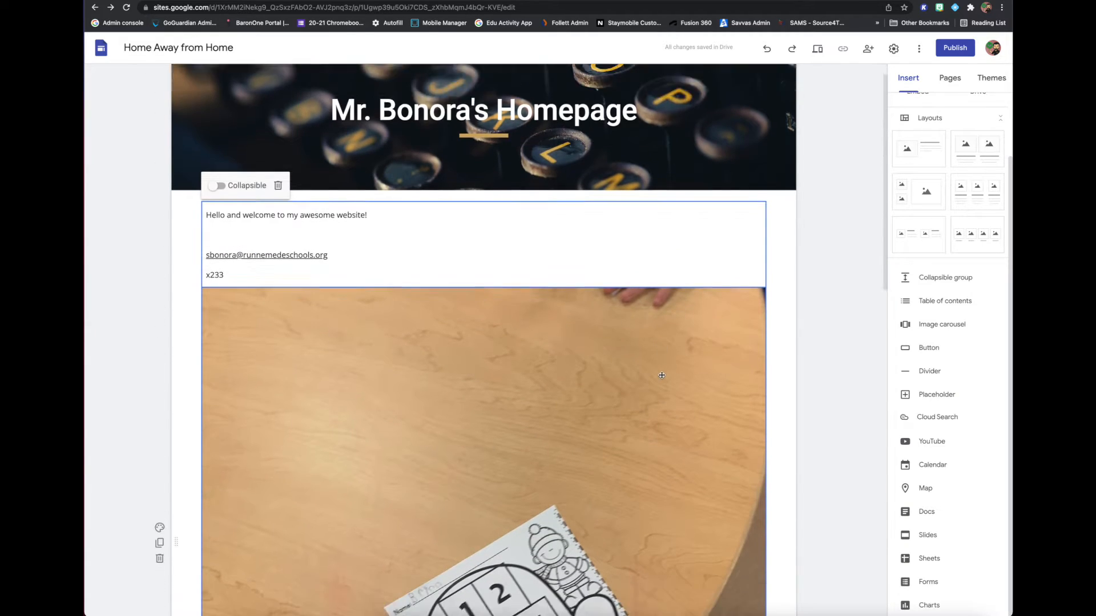
left_click(546, 330)
scroll(611, 347, "up", 5)
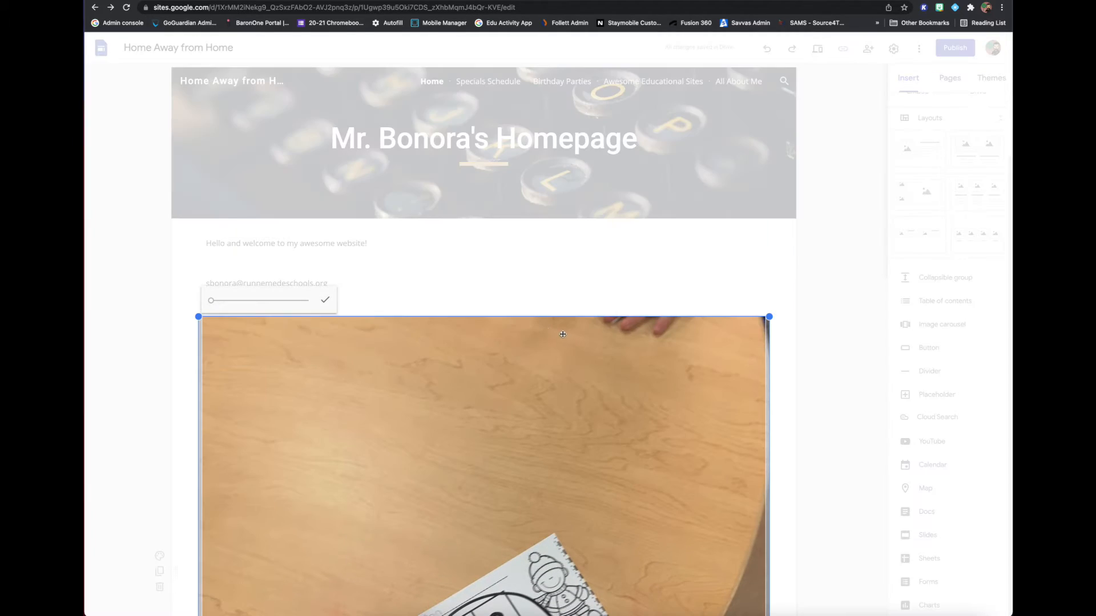
scroll(611, 347, "down", 12)
scroll(728, 453, "down", 3)
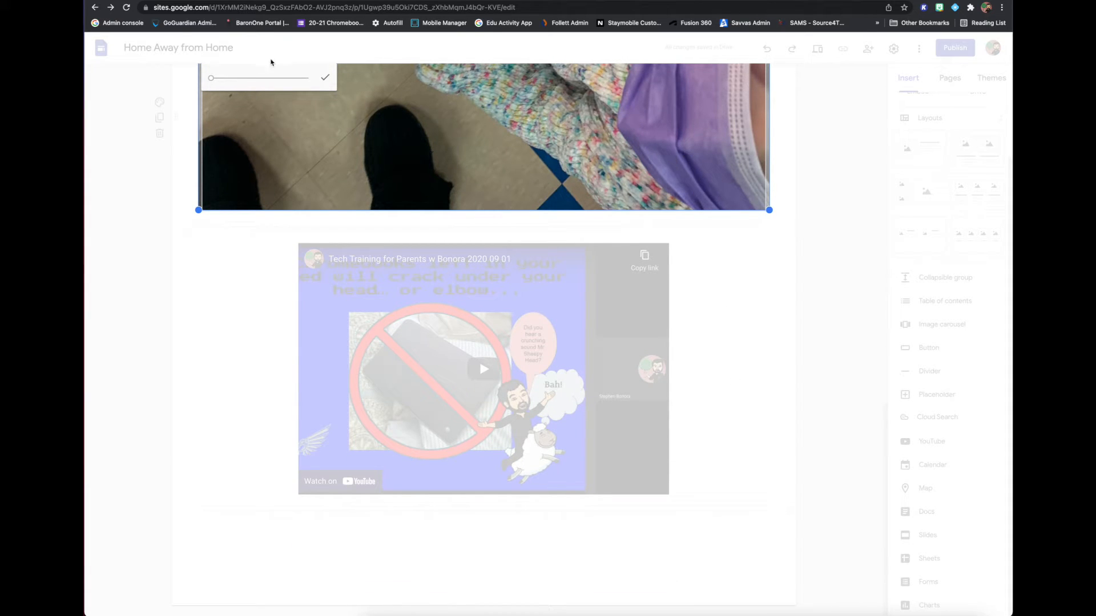
scroll(793, 156, "up", 10)
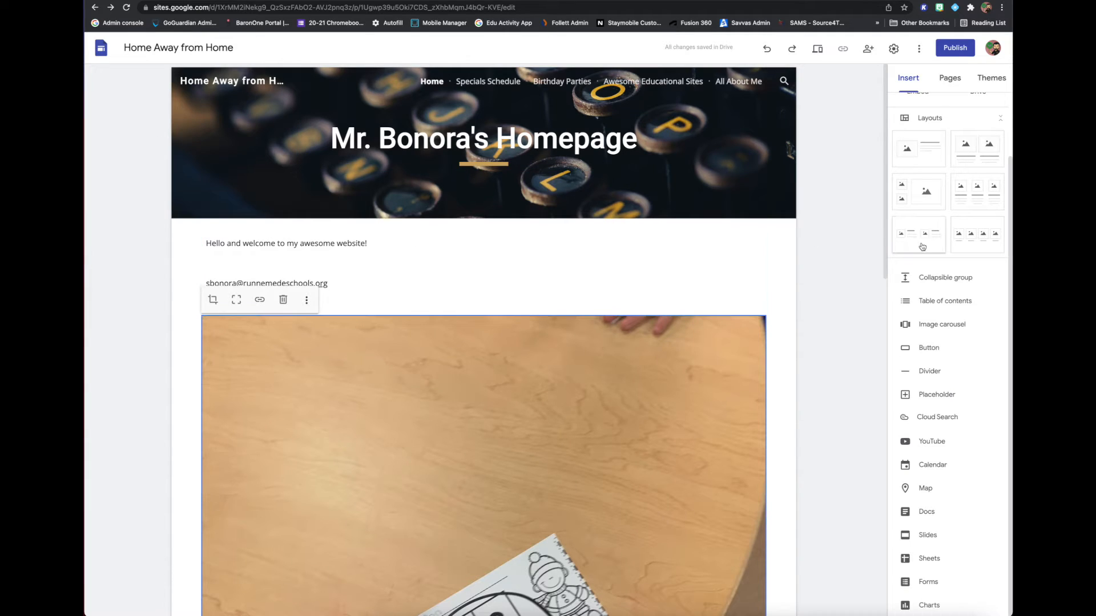
left_click(924, 350)
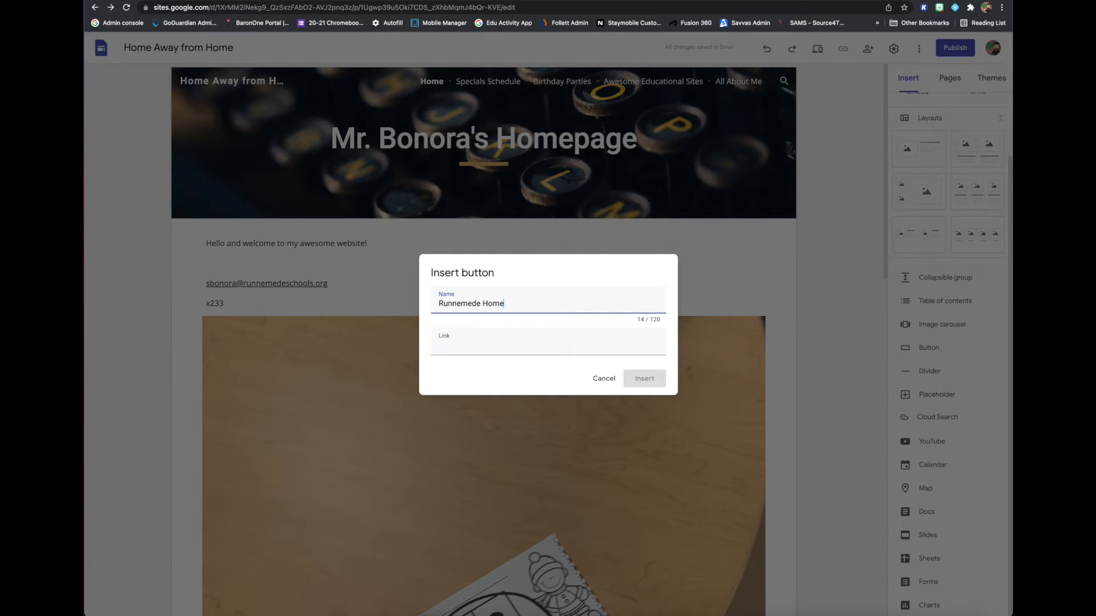
type("Runnemede Homepage")
key("Tab")
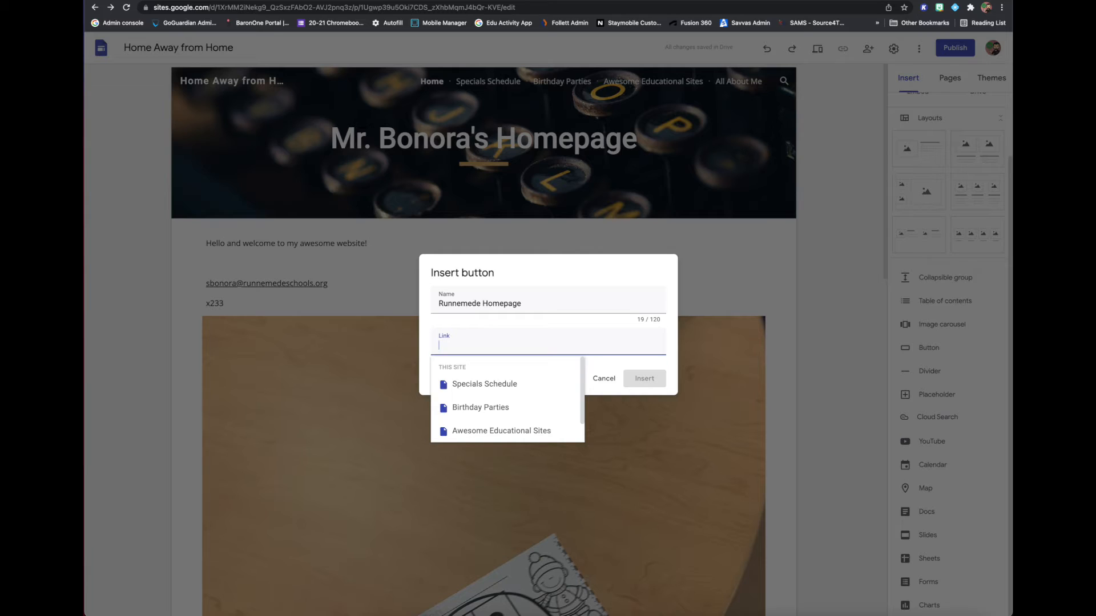
type("www.ru")
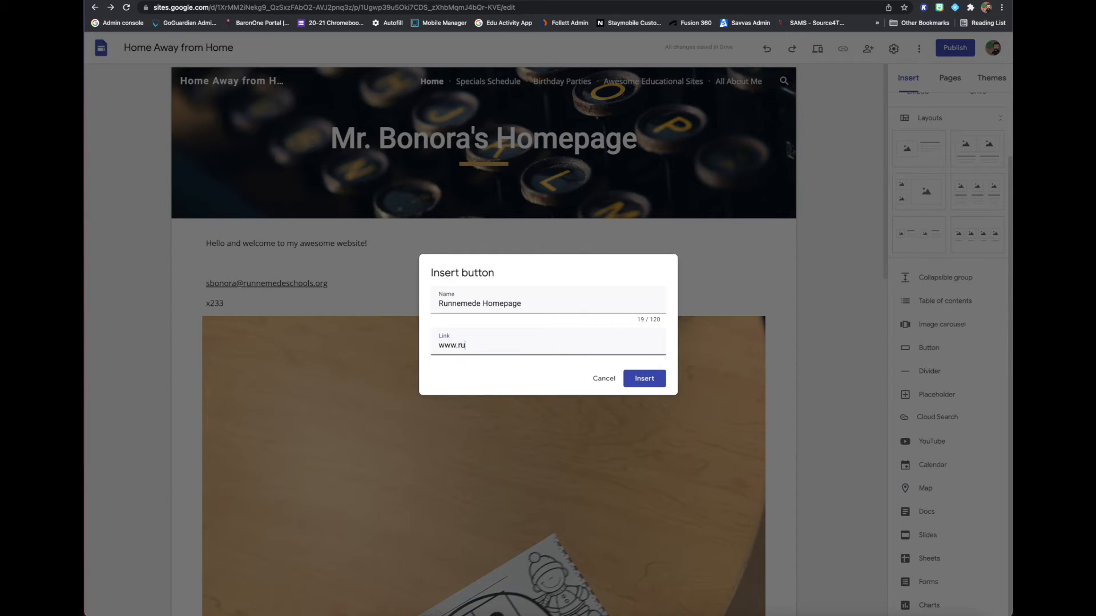
type("nnemedeschools.org")
key("Return")
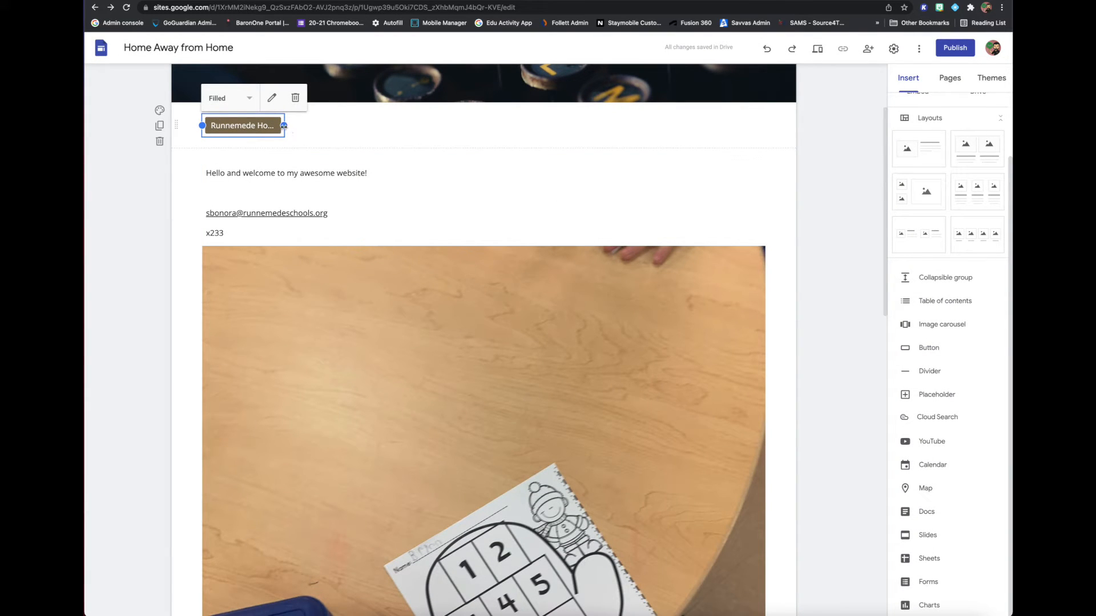
Widen the Runnemede Homepage button enough to fit its full label.
left_click_drag(283, 125, 333, 126)
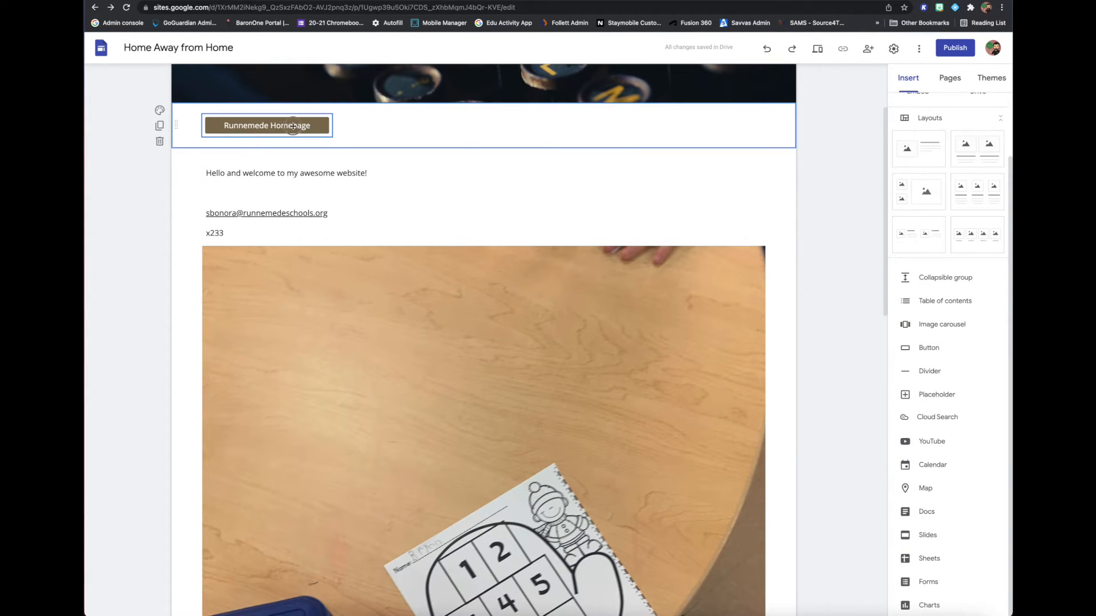
left_click(269, 125)
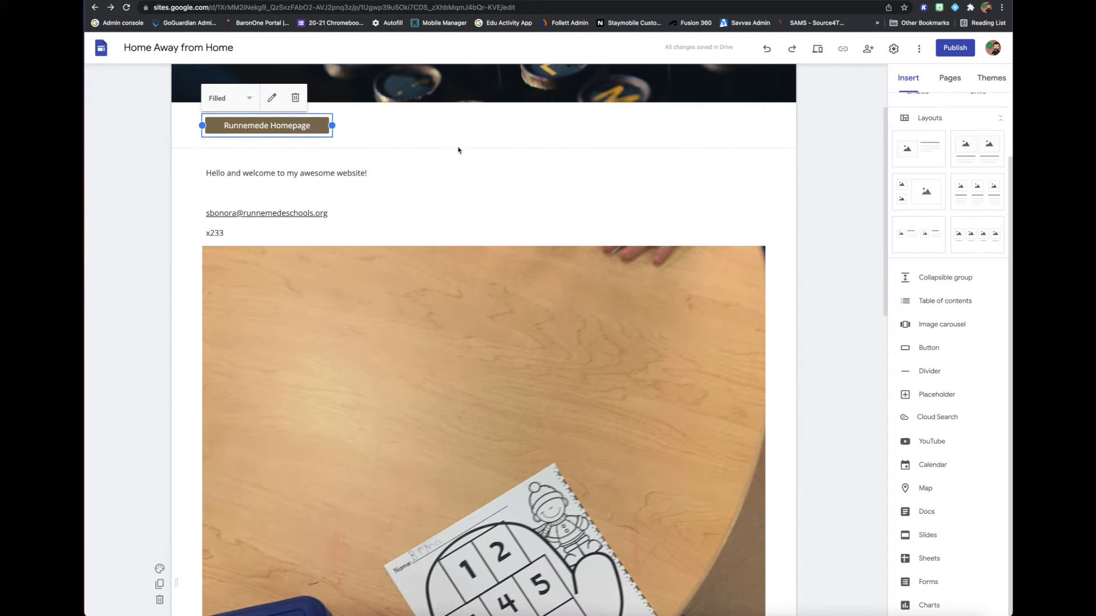
left_click(422, 127)
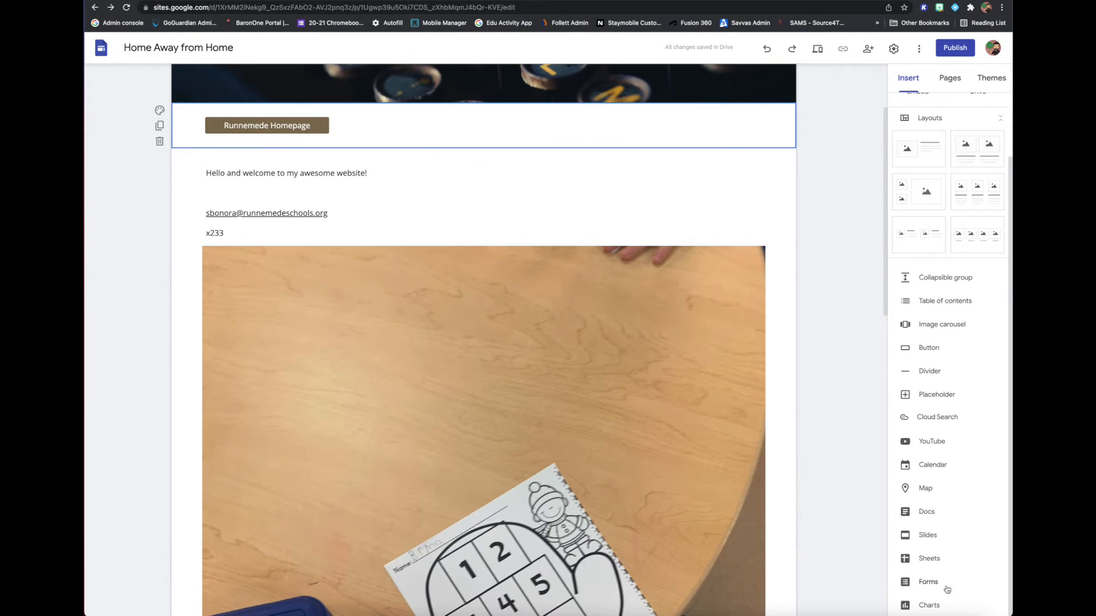
Embed the Google Slides presentation "The Rising Storm" on the Specials Schedule page, below the schedule text, and enlarge it.
left_click(950, 78)
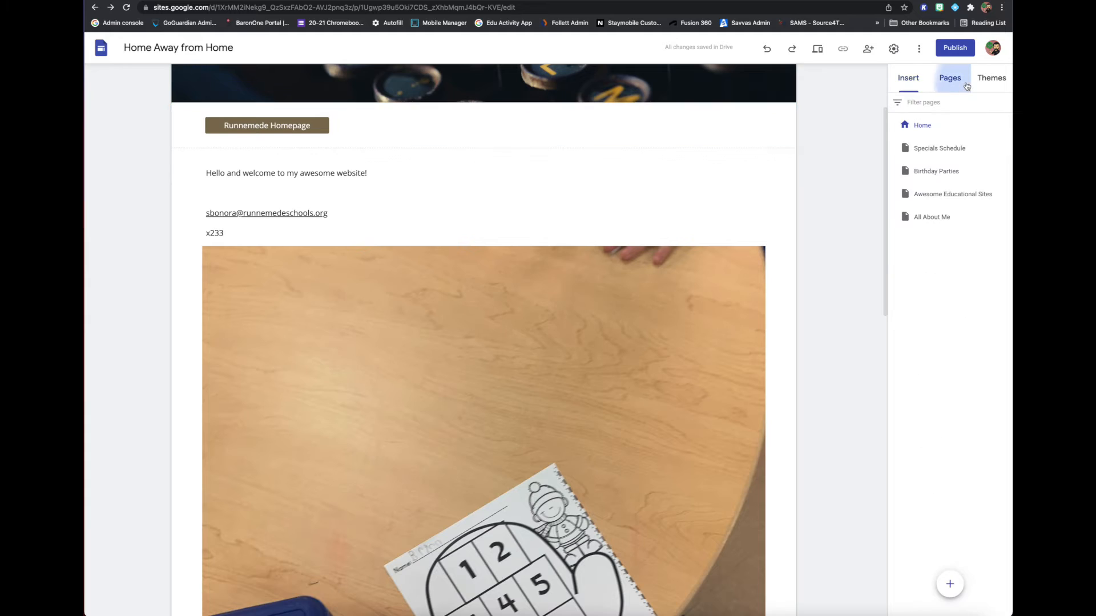
left_click(939, 171)
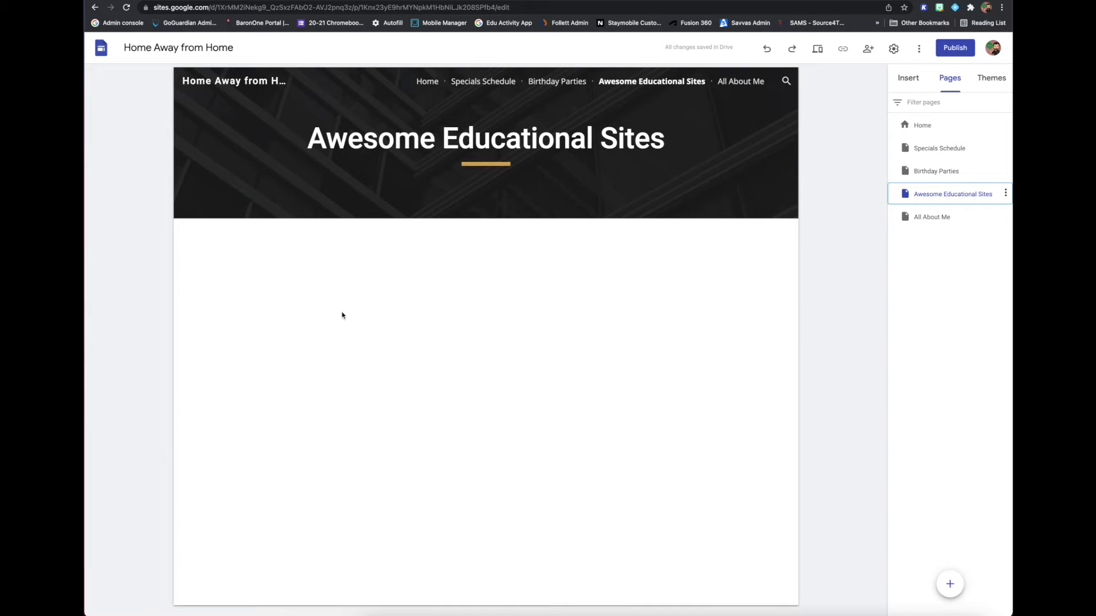
left_click(913, 153)
left_click(908, 77)
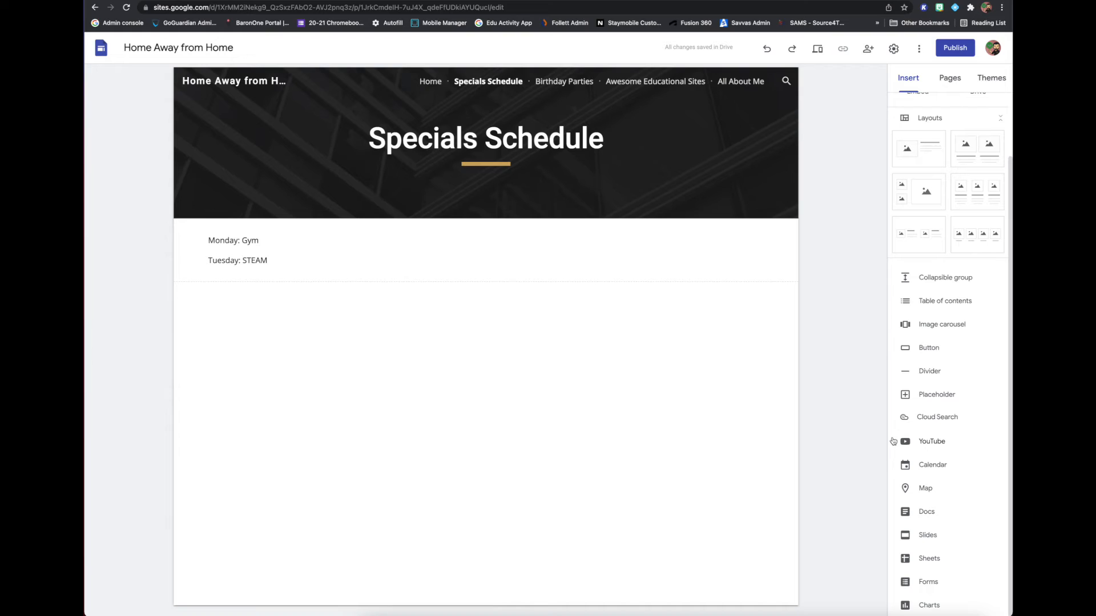
left_click(928, 537)
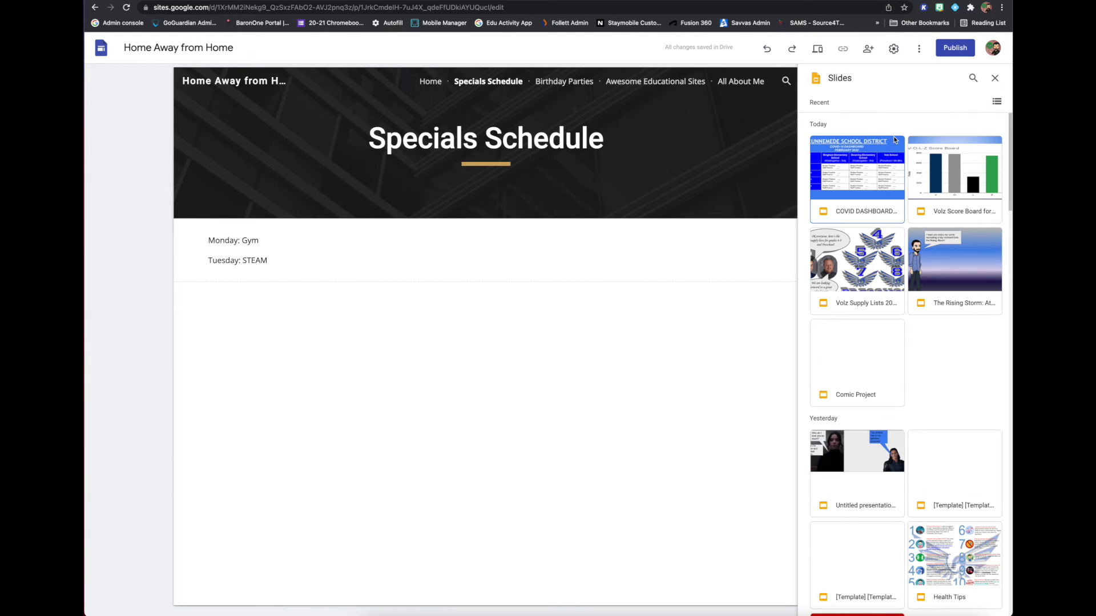
left_click(981, 258)
left_click(988, 609)
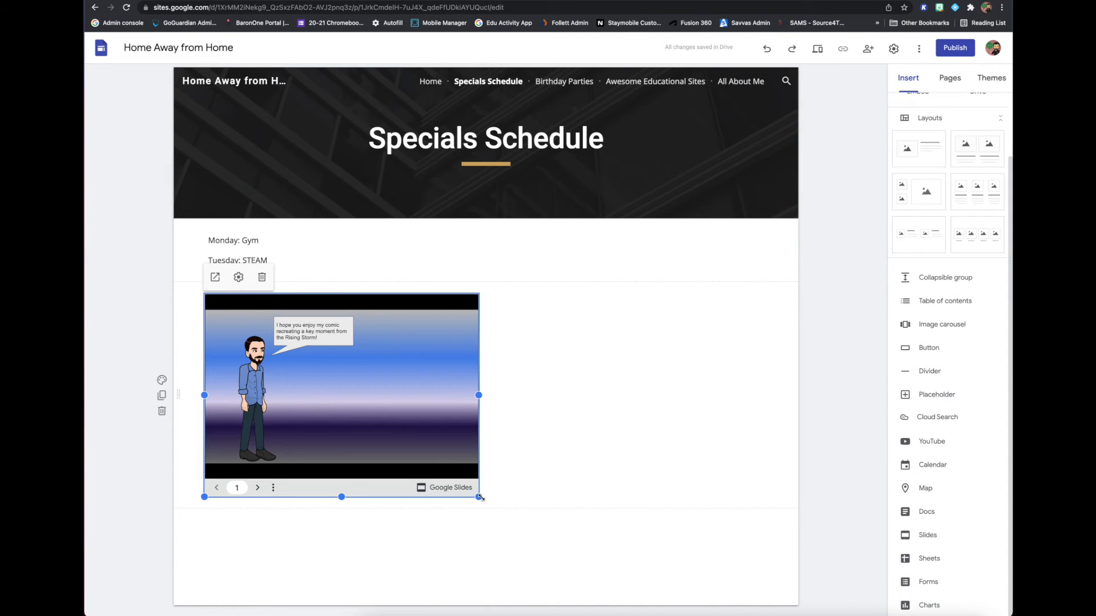
left_click_drag(478, 497, 573, 518)
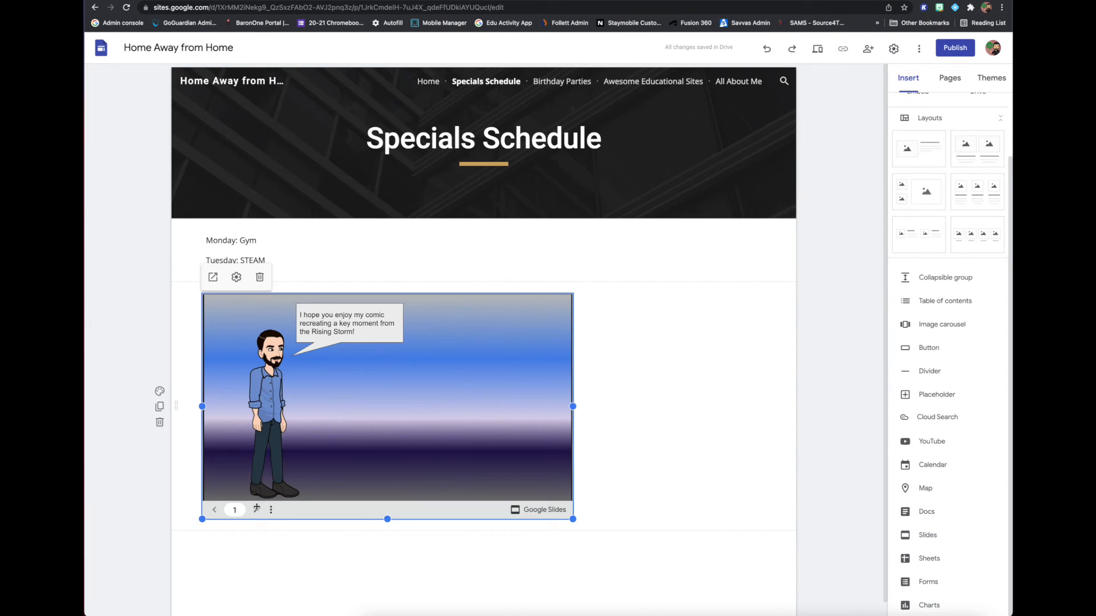
left_click(257, 509)
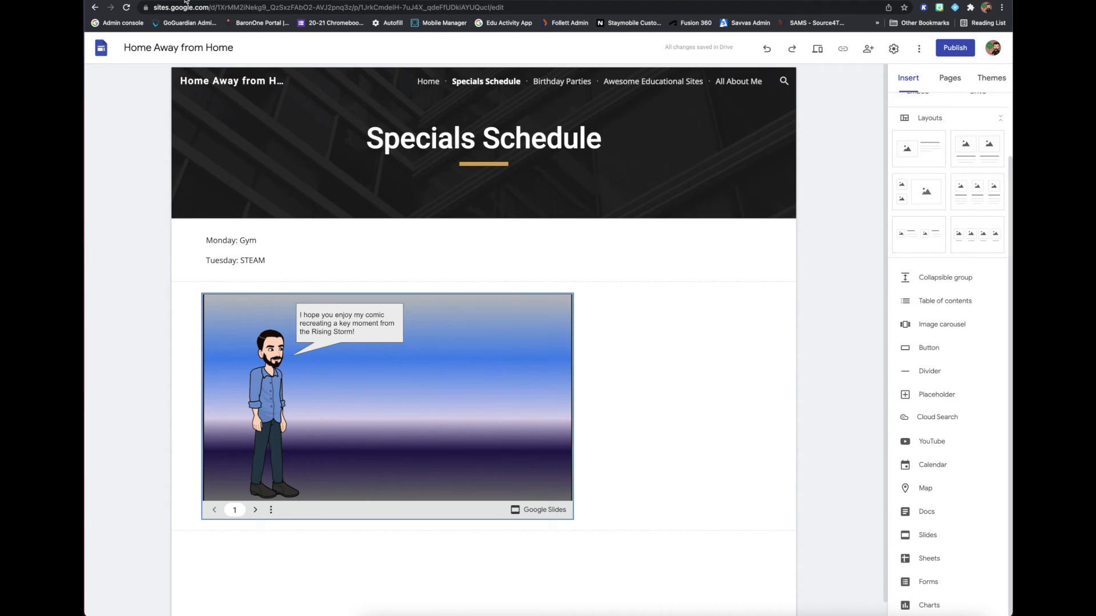
Switch to Google Drive and open "The Rising Storm: Attack on Valo" presentation from My Drive.
left_click(220, 0)
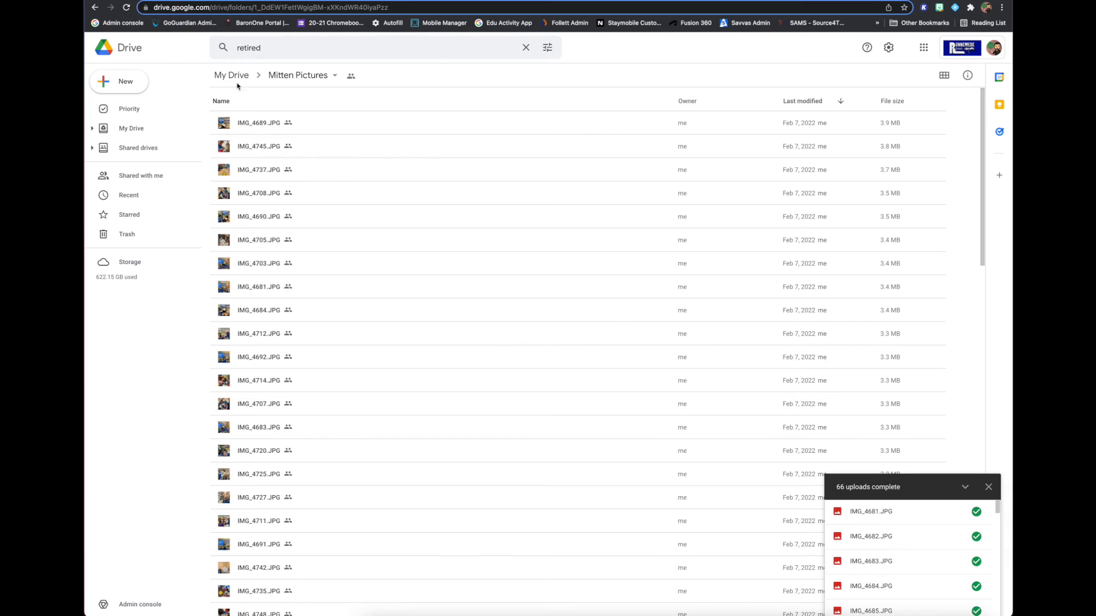
left_click(123, 127)
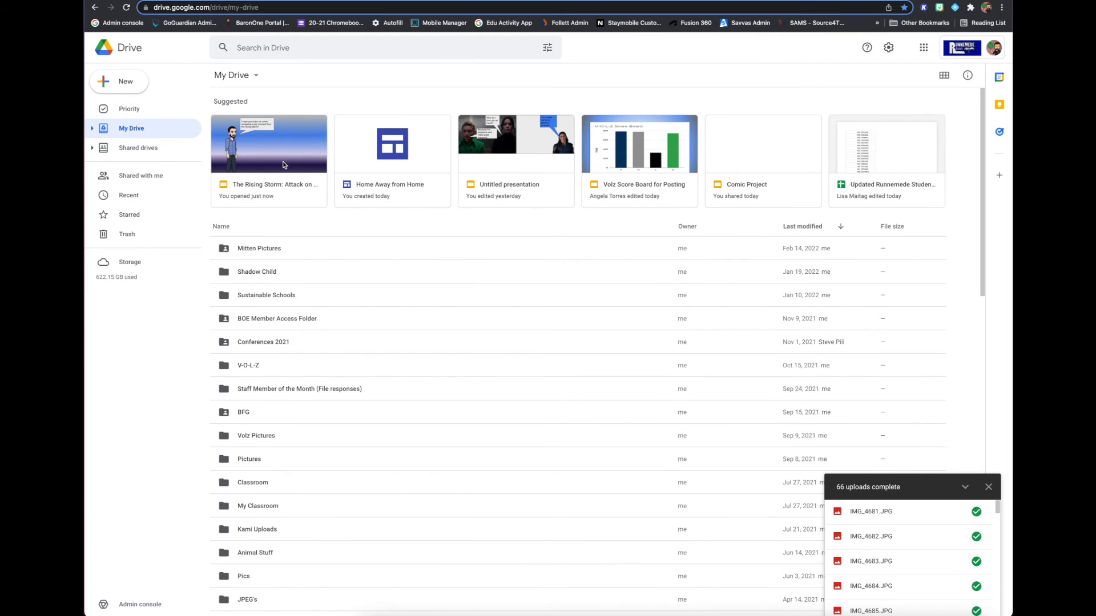
left_click(275, 146)
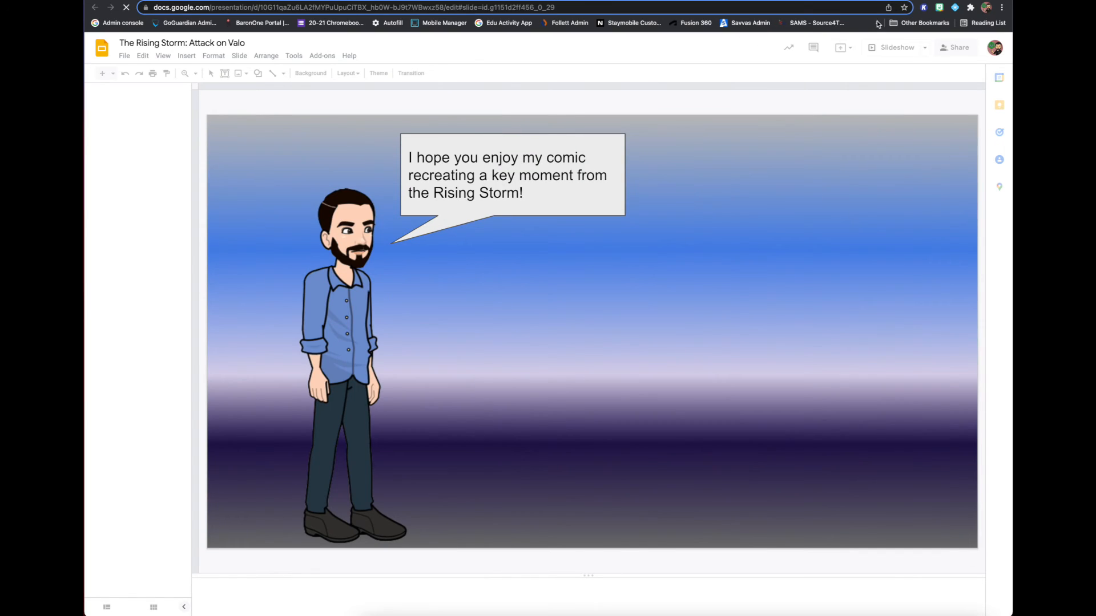
Set the presentation's link sharing to Anyone with the link as Viewer, and recheck the sharing settings.
left_click(956, 50)
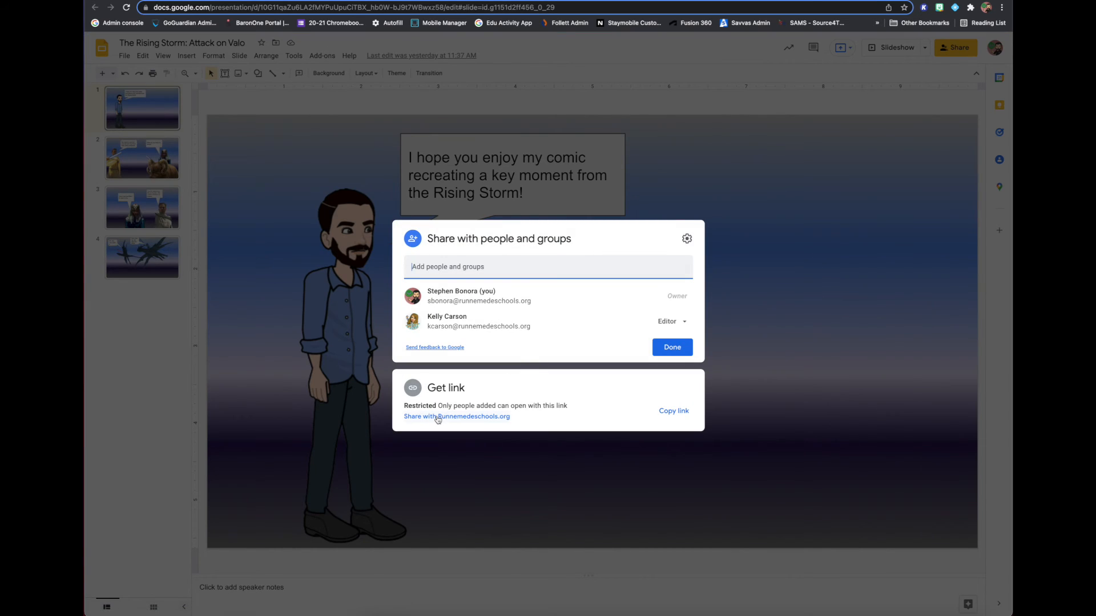
left_click(438, 416)
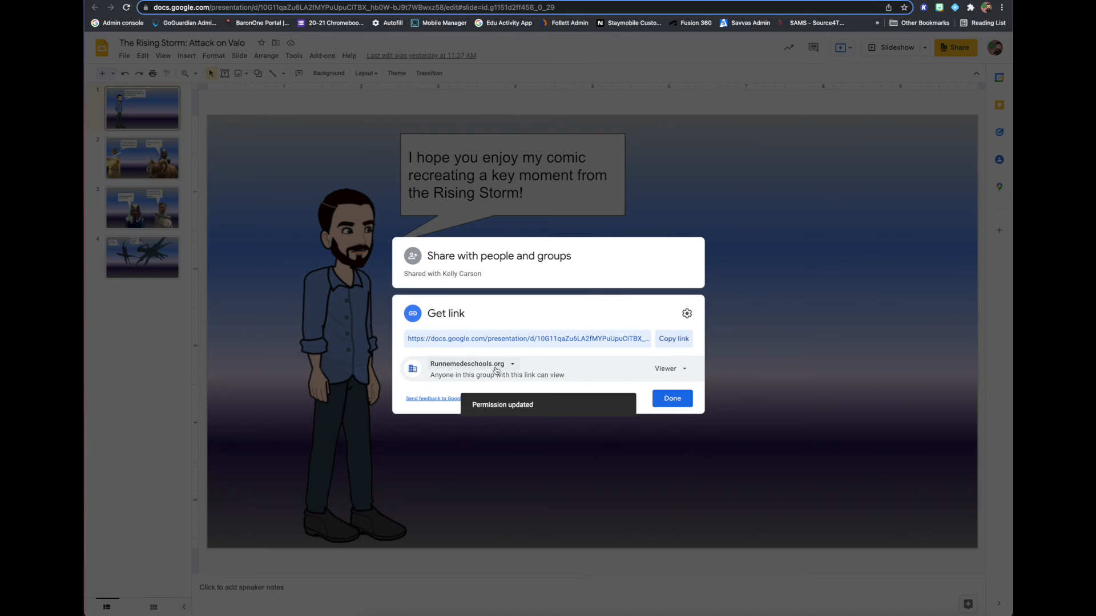
left_click(512, 365)
left_click(489, 449)
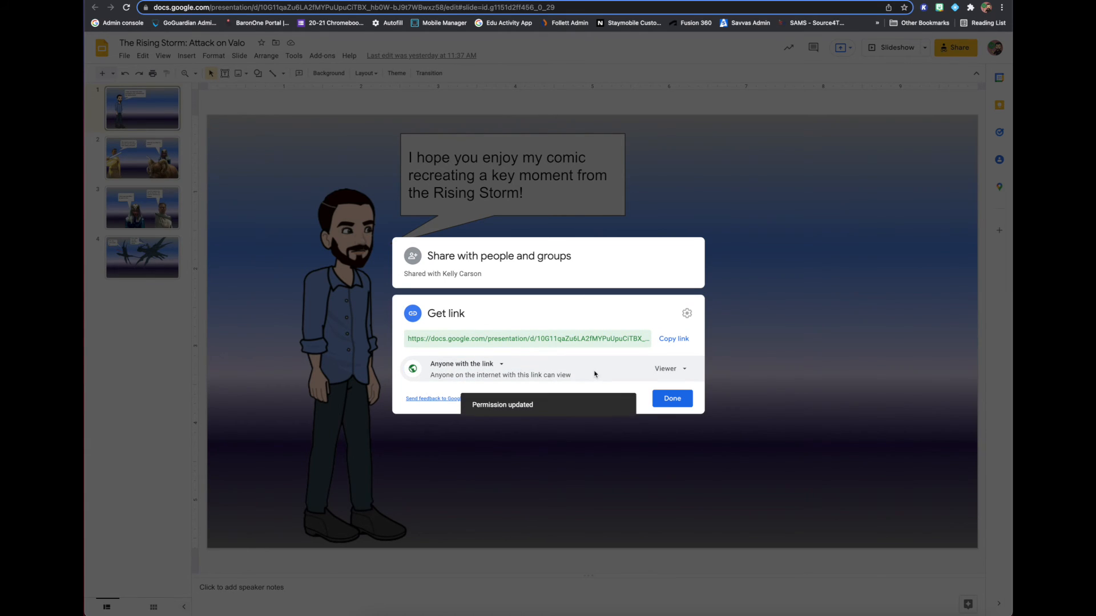
left_click(672, 398)
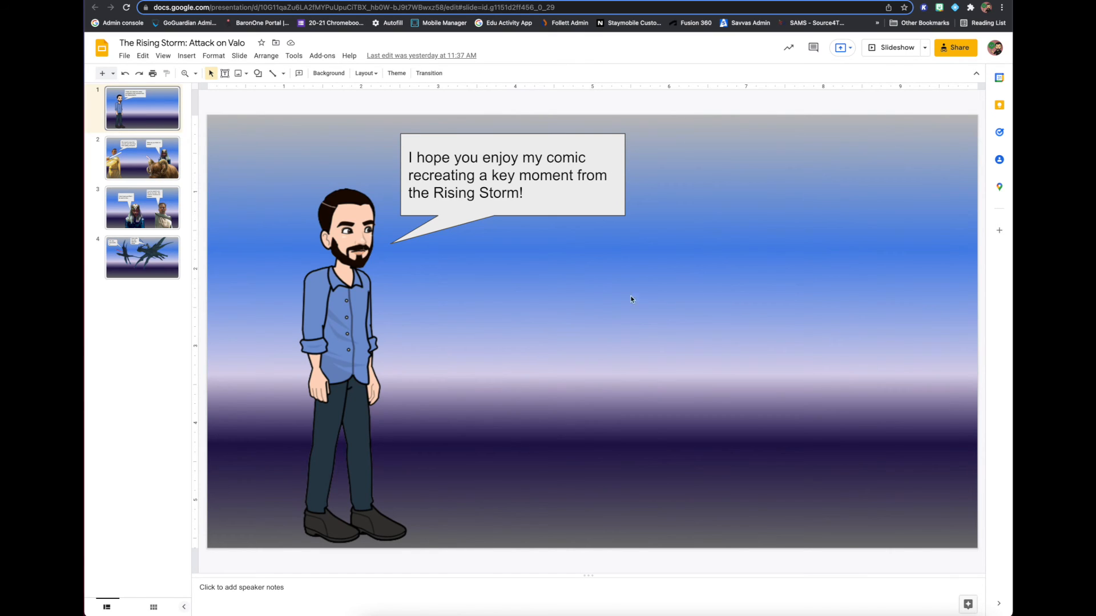
left_click(943, 53)
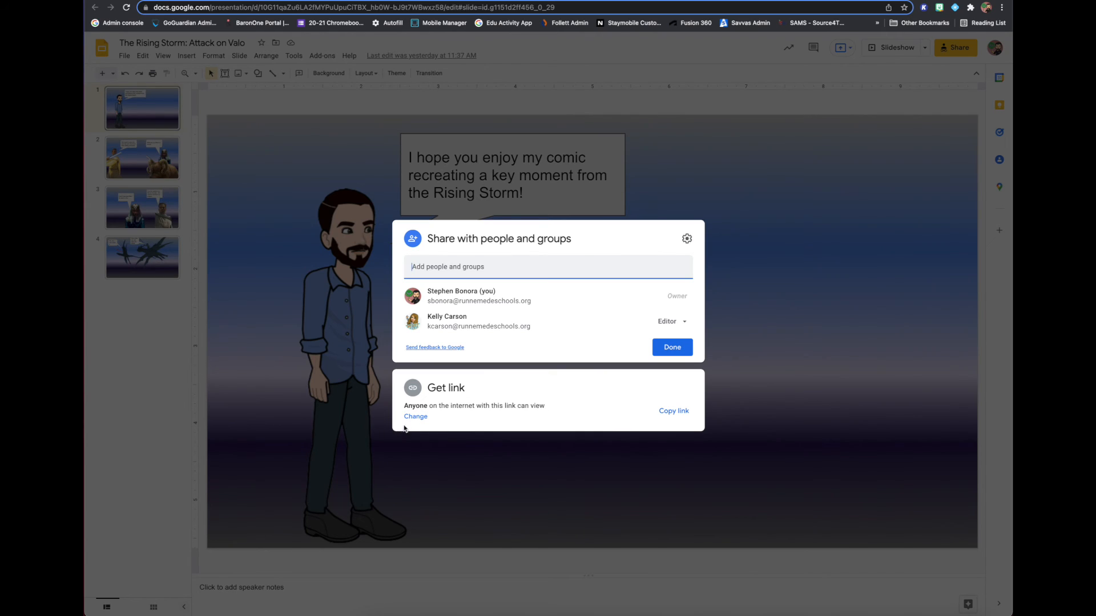
left_click(688, 349)
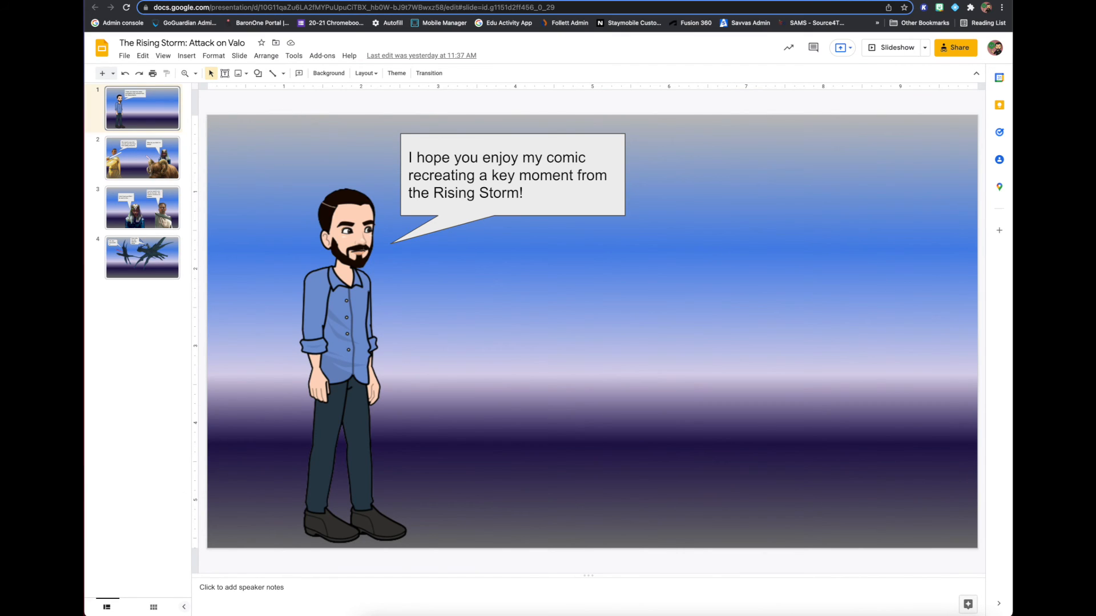
Return to the Google Sites editor and publish the site with the web address home-away-from-home.
key("ctrl+shift+Tab")
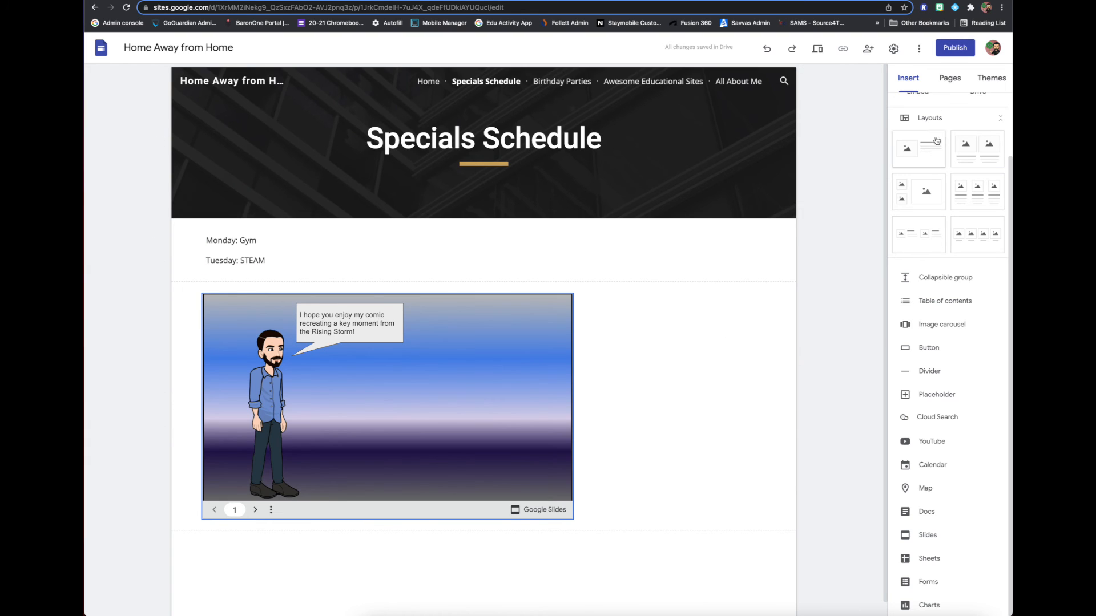
left_click(955, 48)
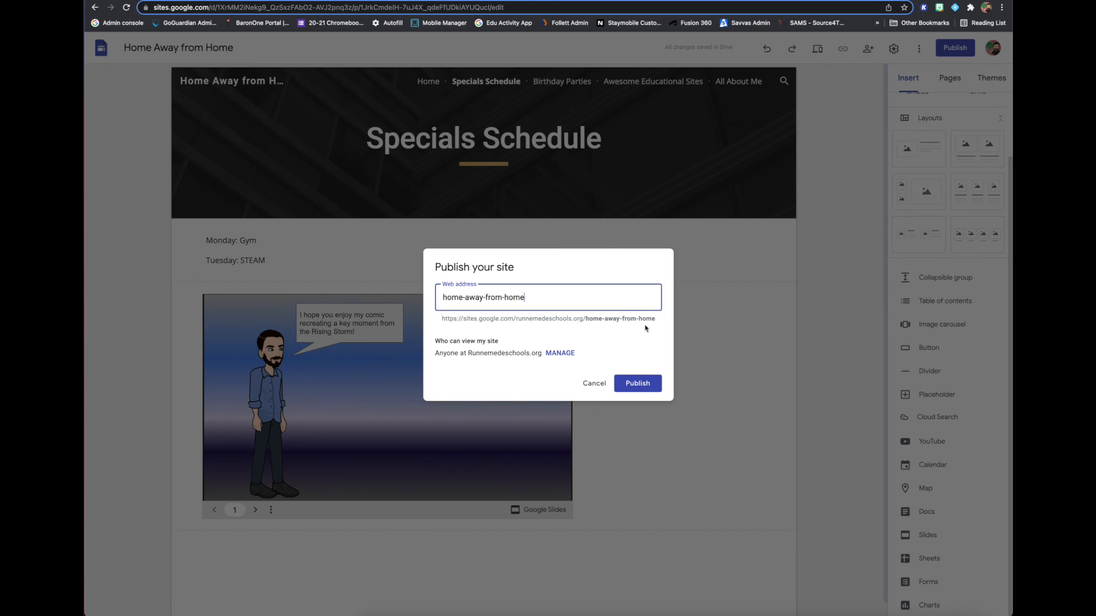
left_click(625, 386)
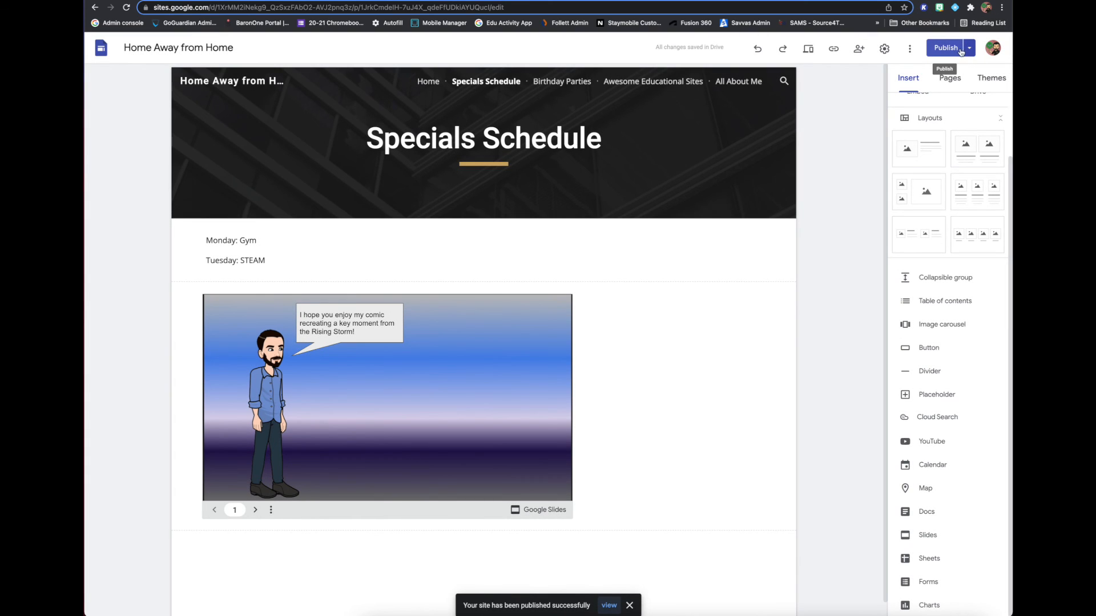
View the published site and check each page, from Home through Specials Schedule, Birthday Parties and Awesome Educational Sites to All About Me.
left_click(969, 48)
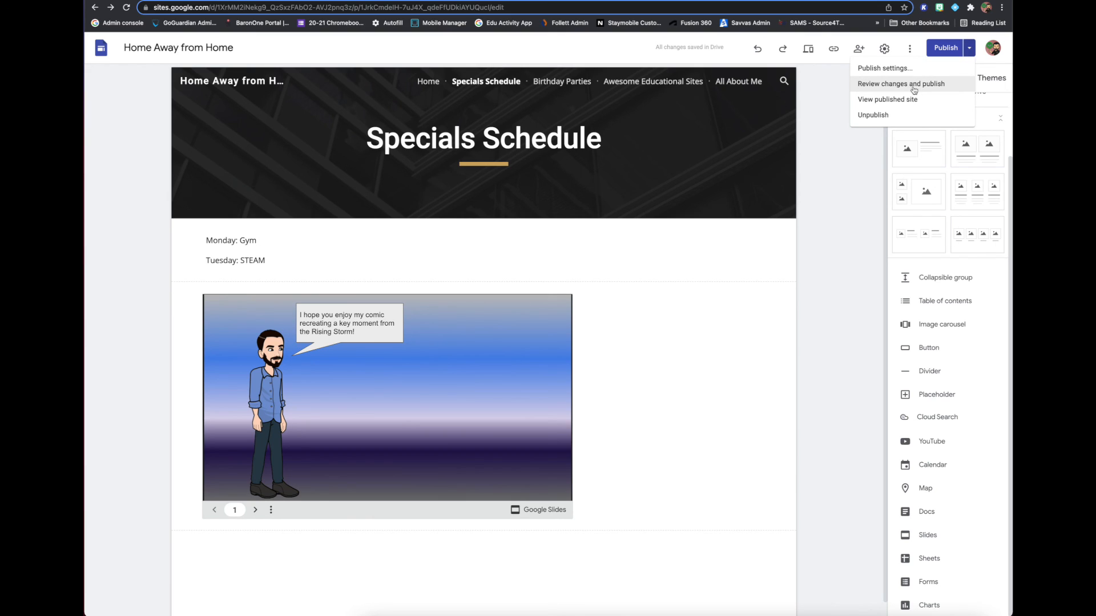
left_click(871, 102)
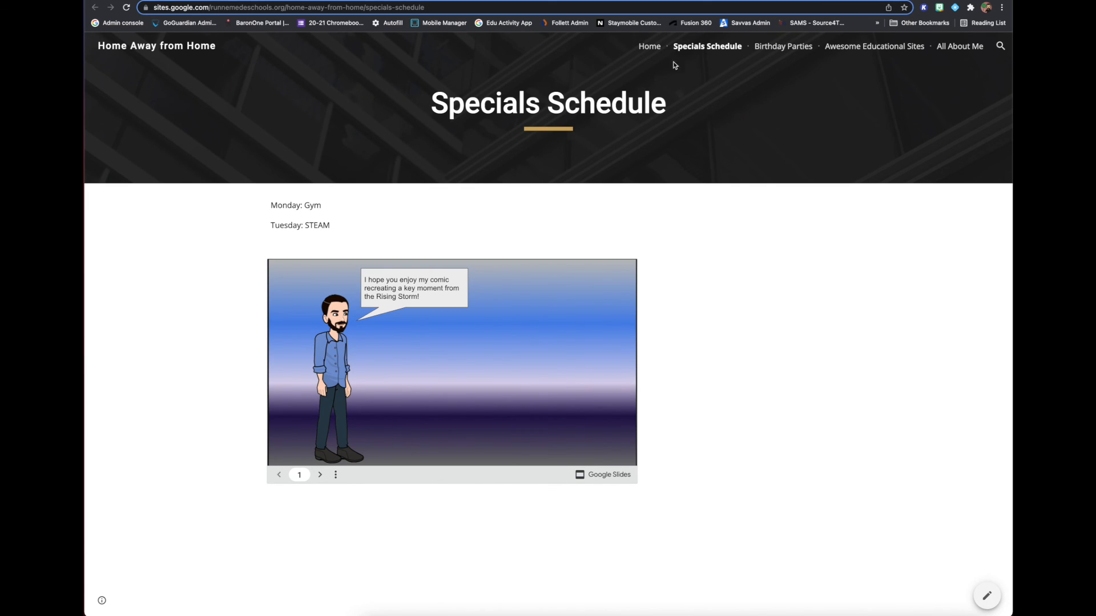
left_click(649, 46)
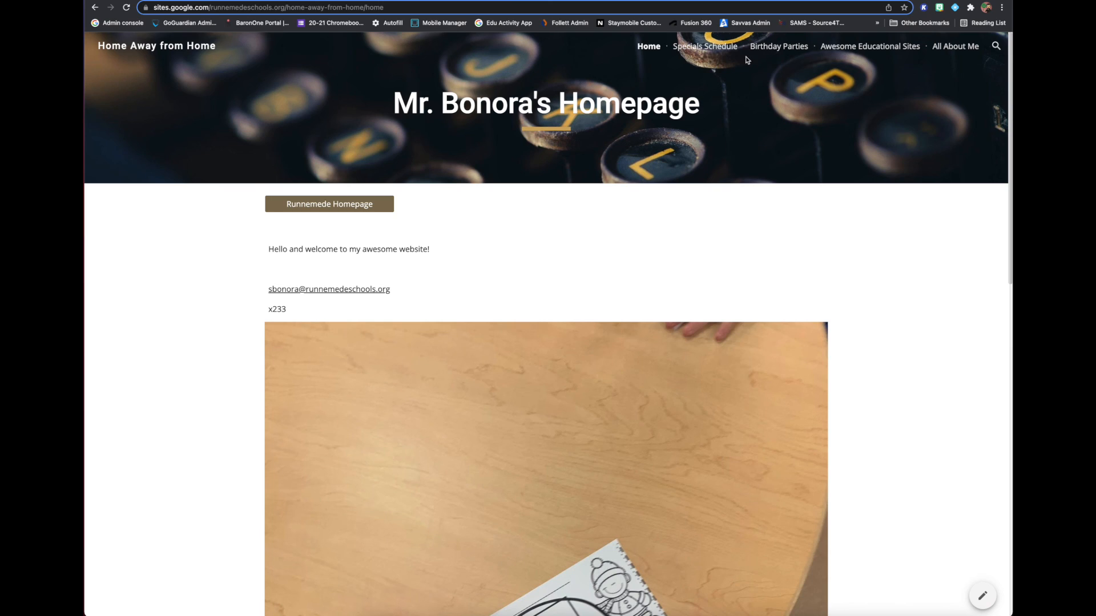
left_click(725, 47)
left_click(769, 48)
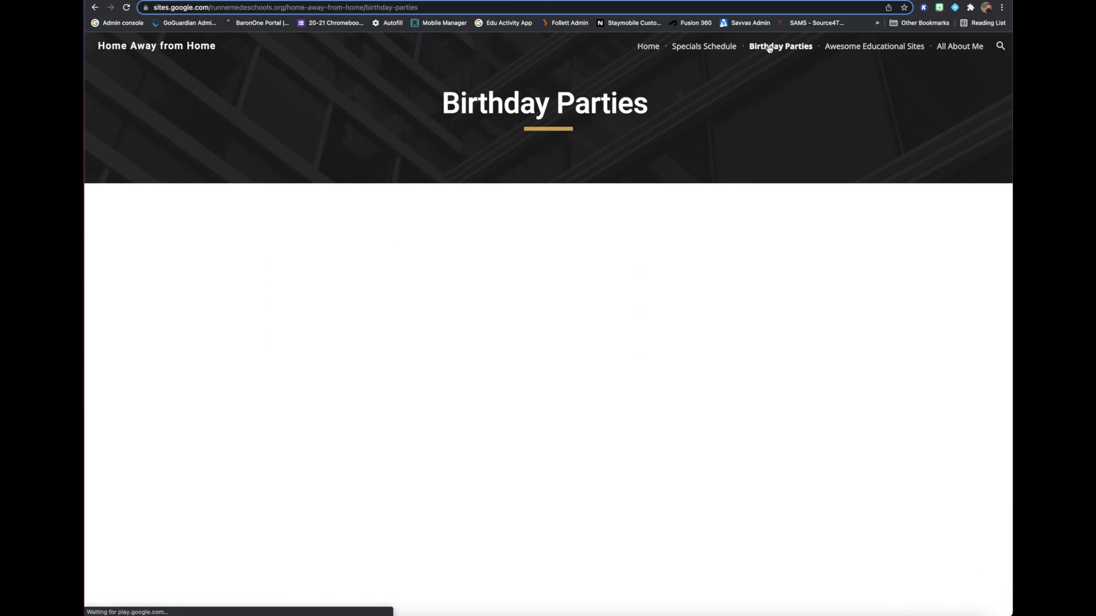
left_click(861, 46)
left_click(959, 46)
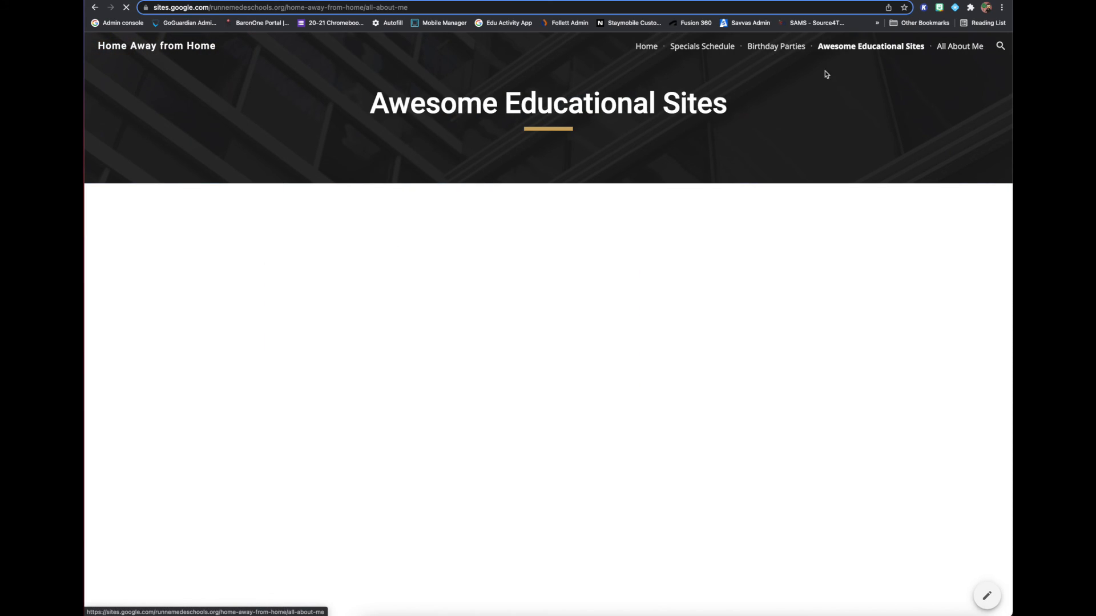
left_click(650, 47)
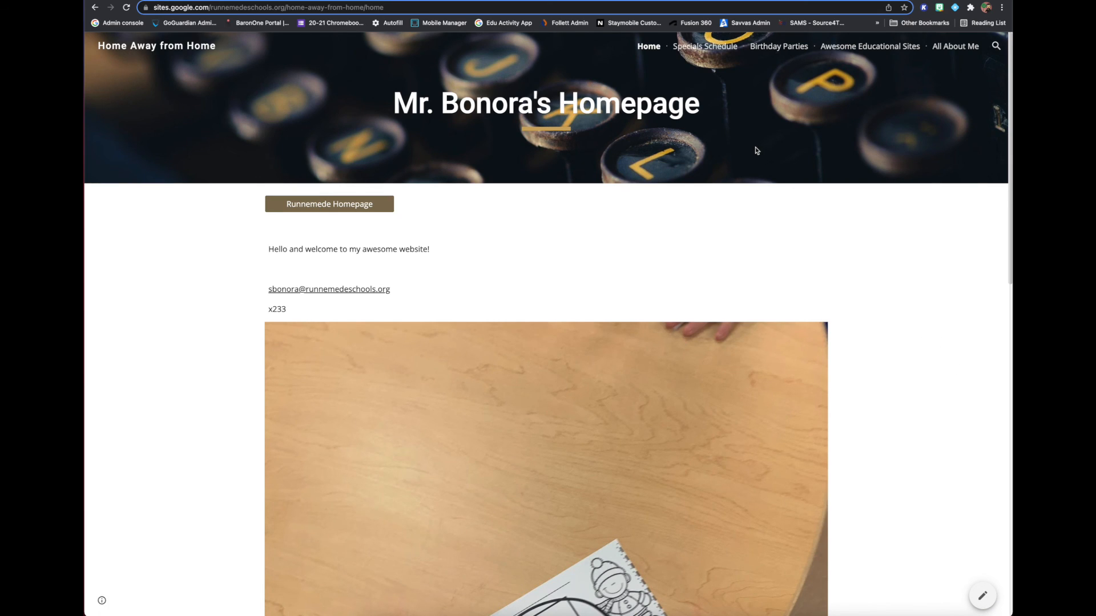